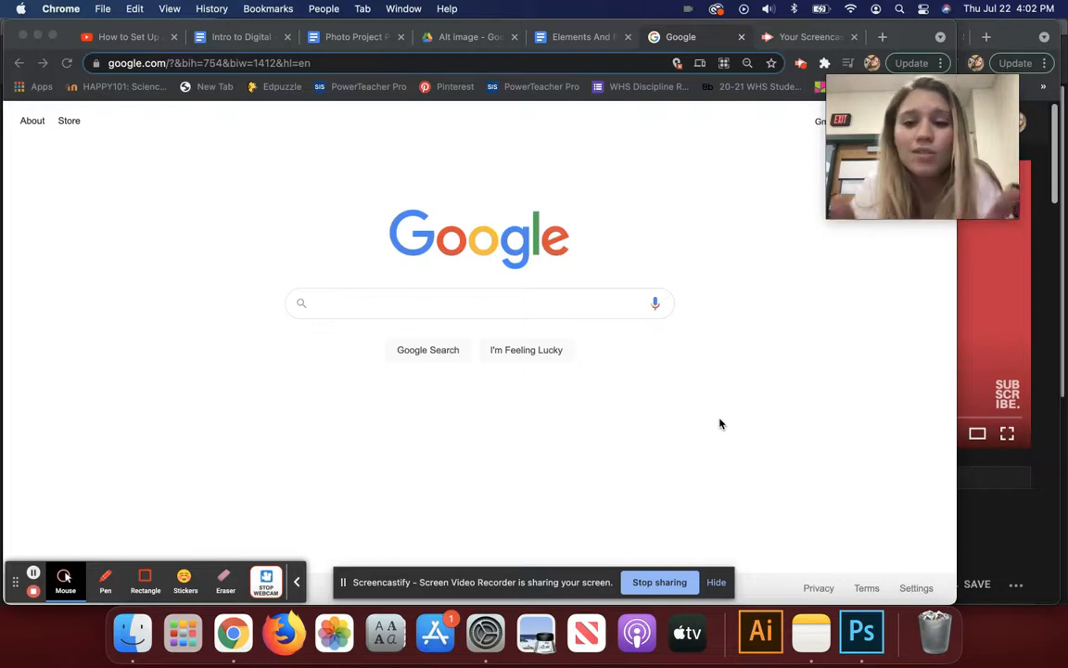
- Search Google for "Kelpo" and show the image results
left_click(575, 310)
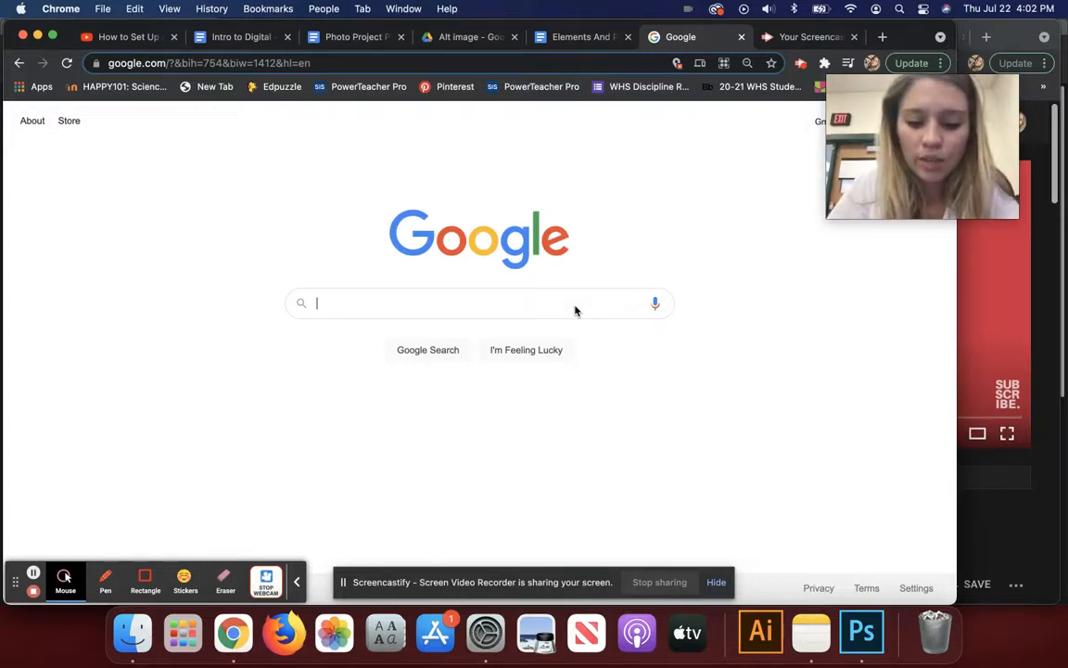
type("Kelpo")
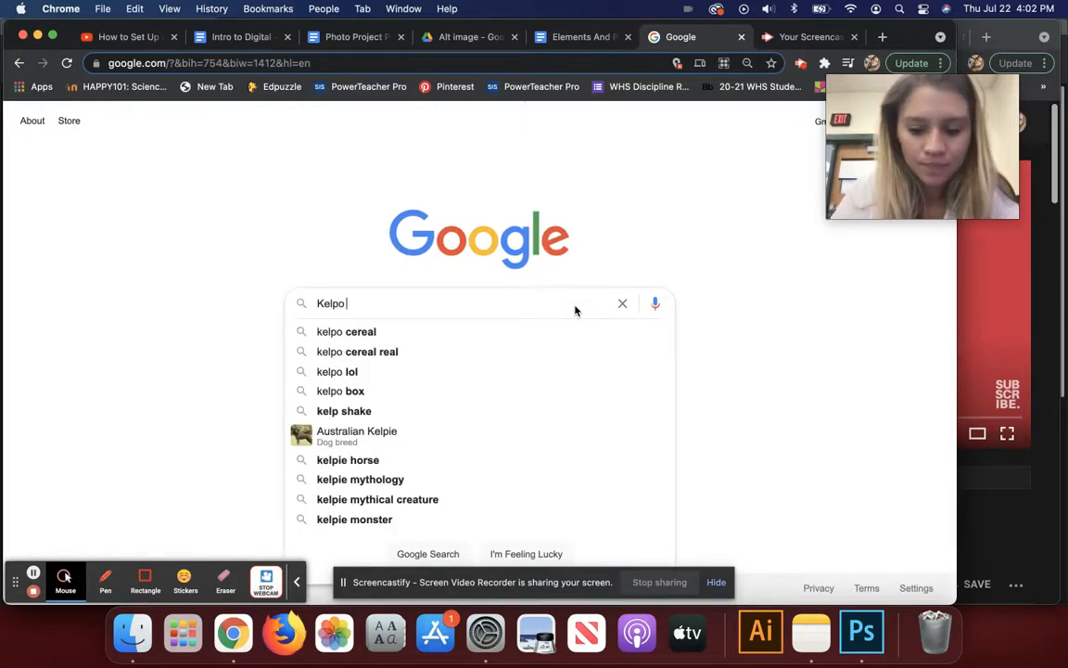
key("Return")
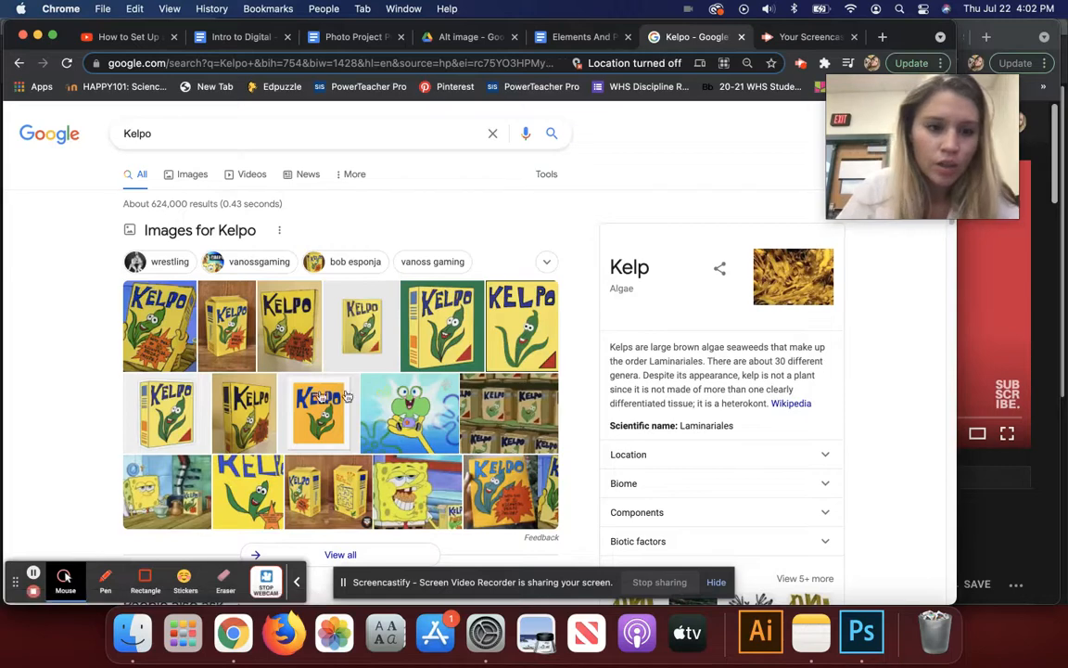
left_click(207, 183)
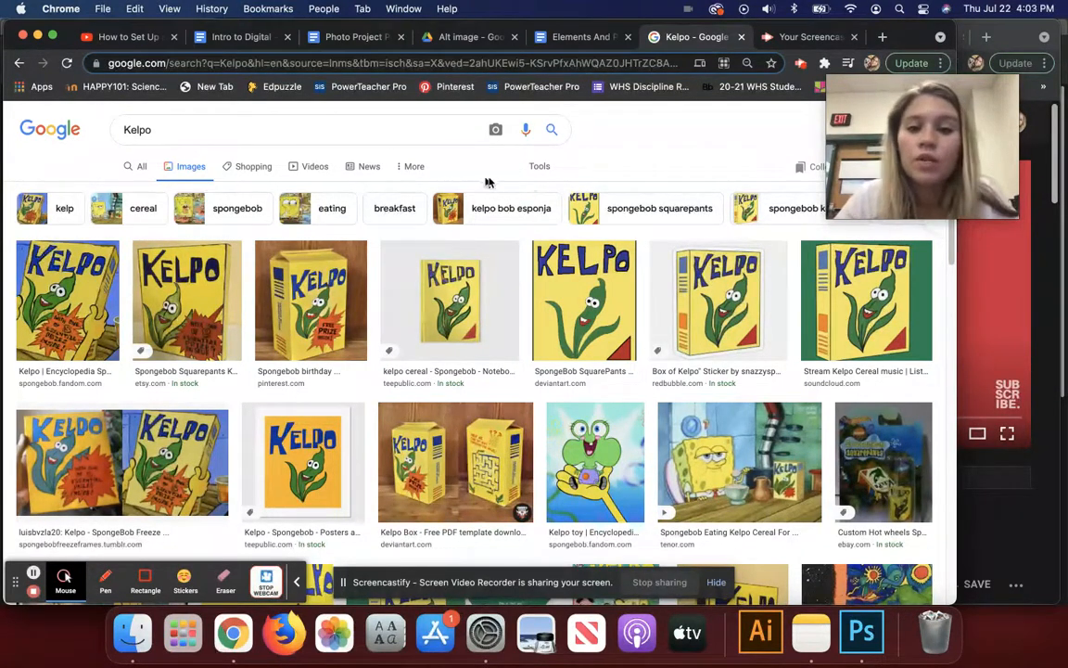
- Filter the Kelpo image results to the Large size
left_click(540, 168)
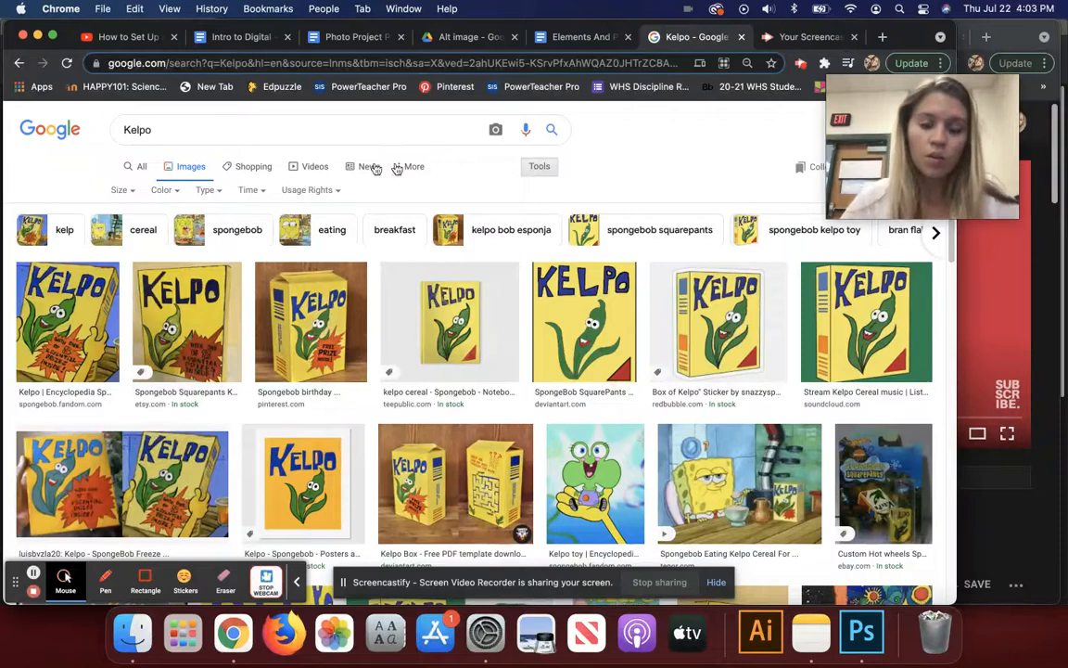
left_click(131, 193)
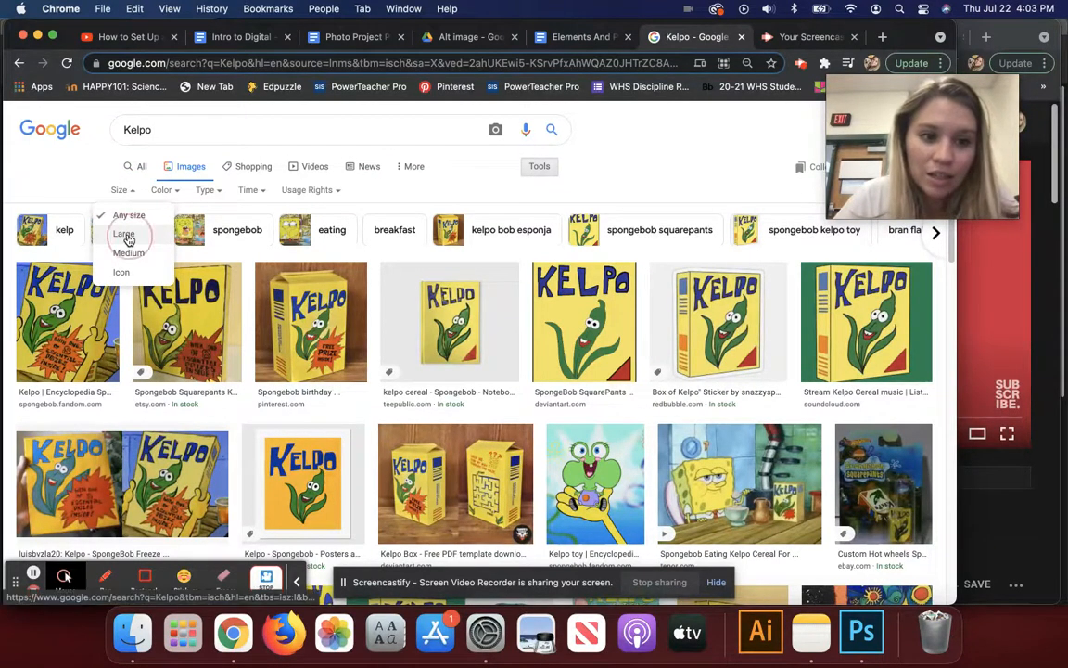
left_click(125, 234)
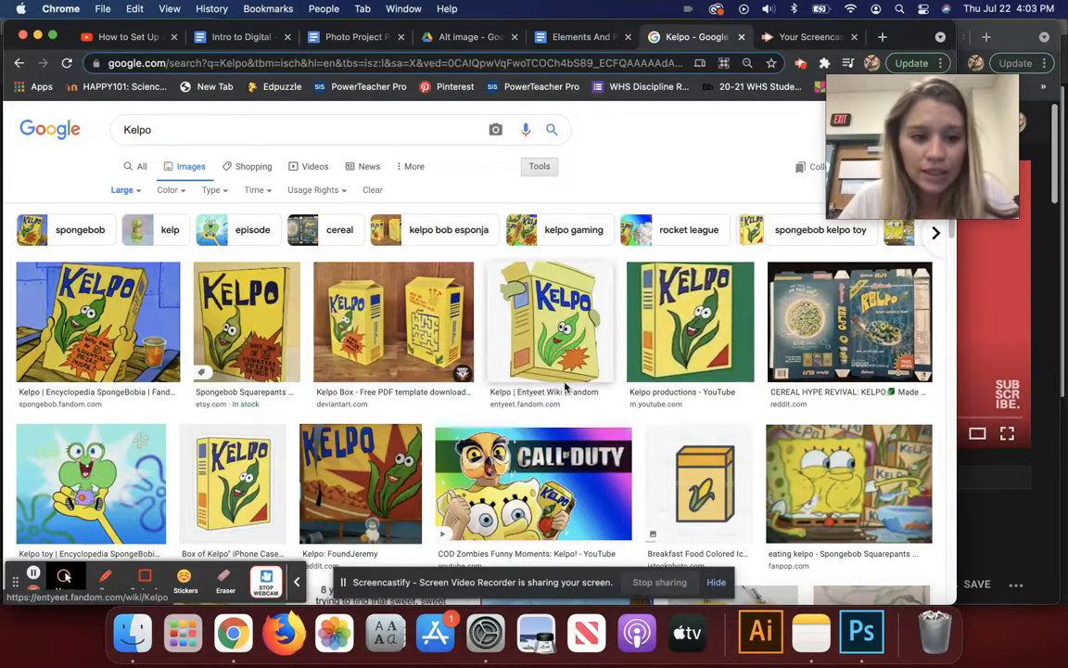
- Open the Redbubble "Box of Kelpo" result and copy its preview image
scroll(561, 329, "down", 1)
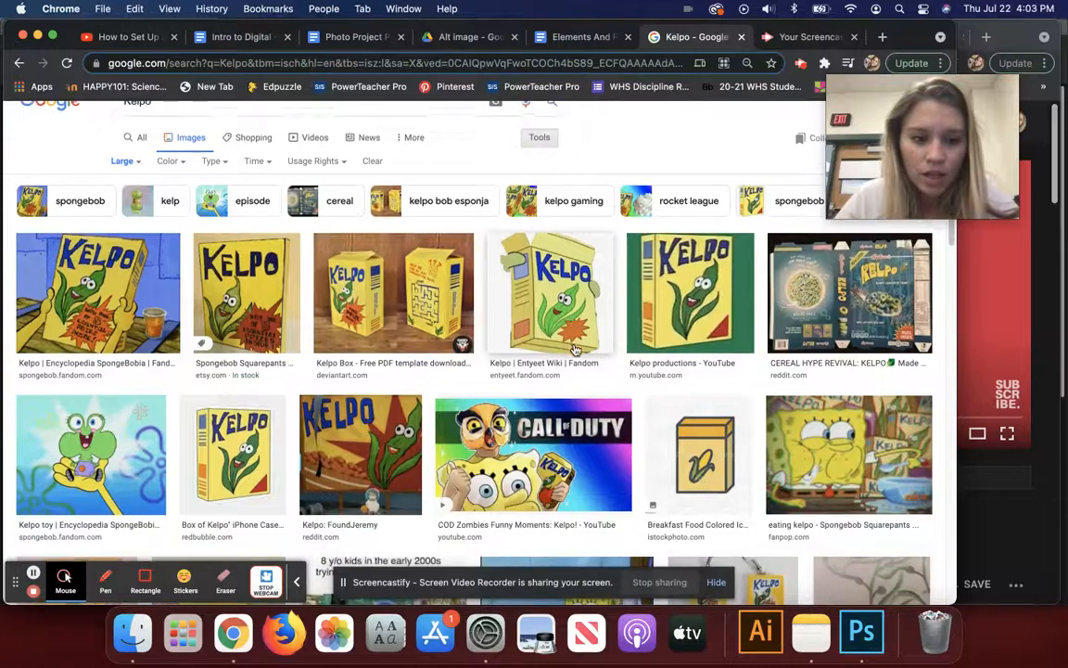
left_click(272, 447)
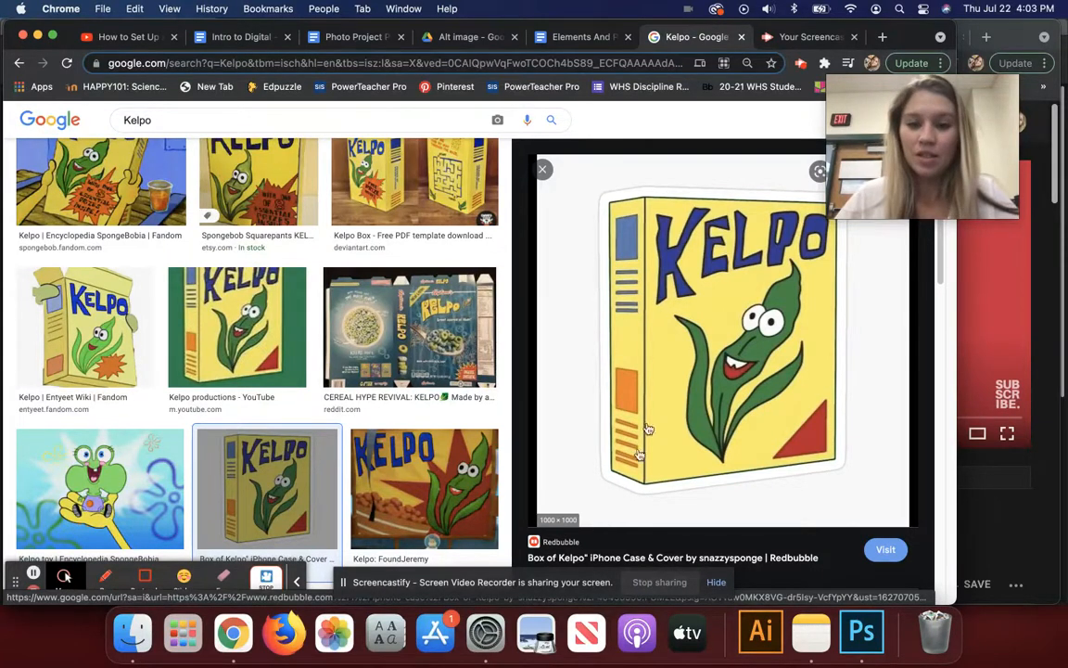
right_click(652, 352)
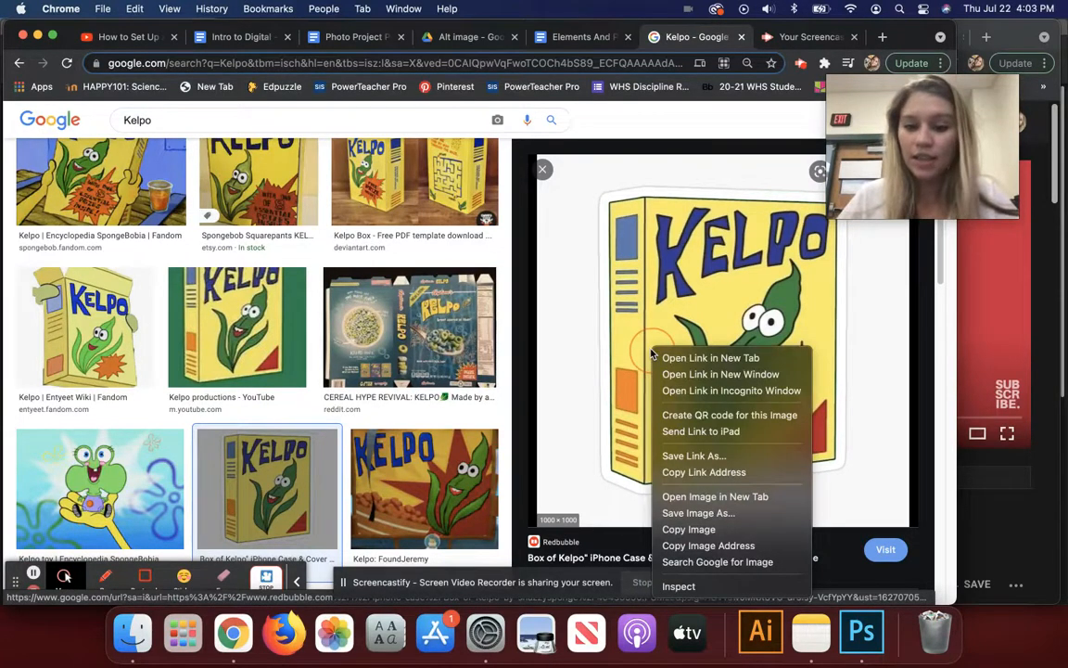
left_click(700, 529)
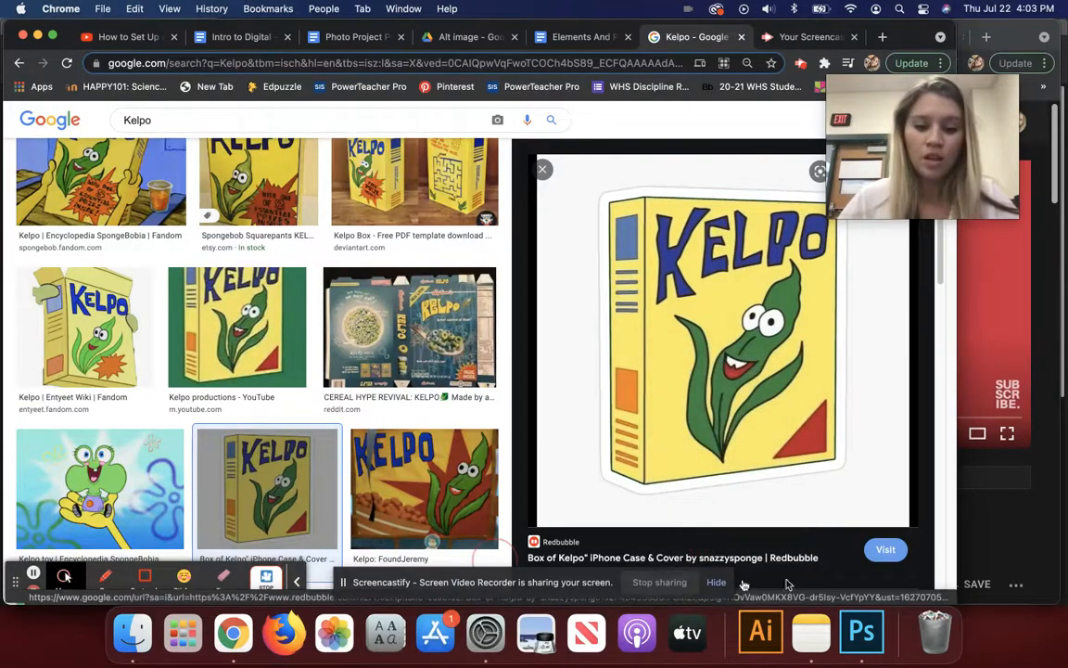
- Switch to Photoshop and create a document named KelpoDemo from the custom 9 x 12 in, 300 ppi preset, keeping inches as the unit
left_click(862, 634)
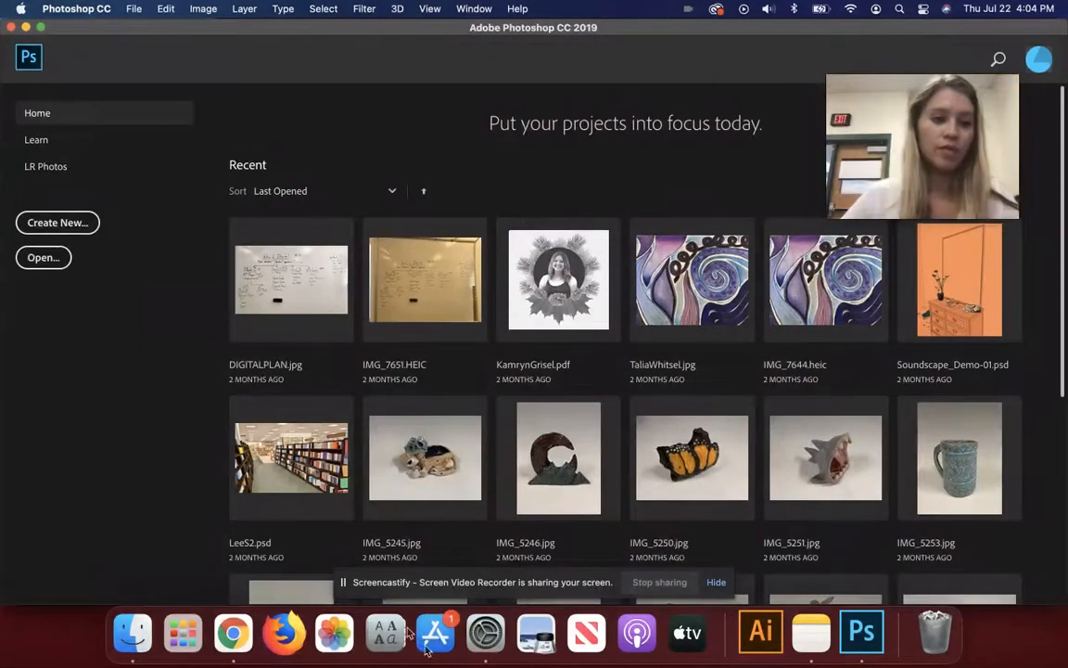
left_click(57, 222)
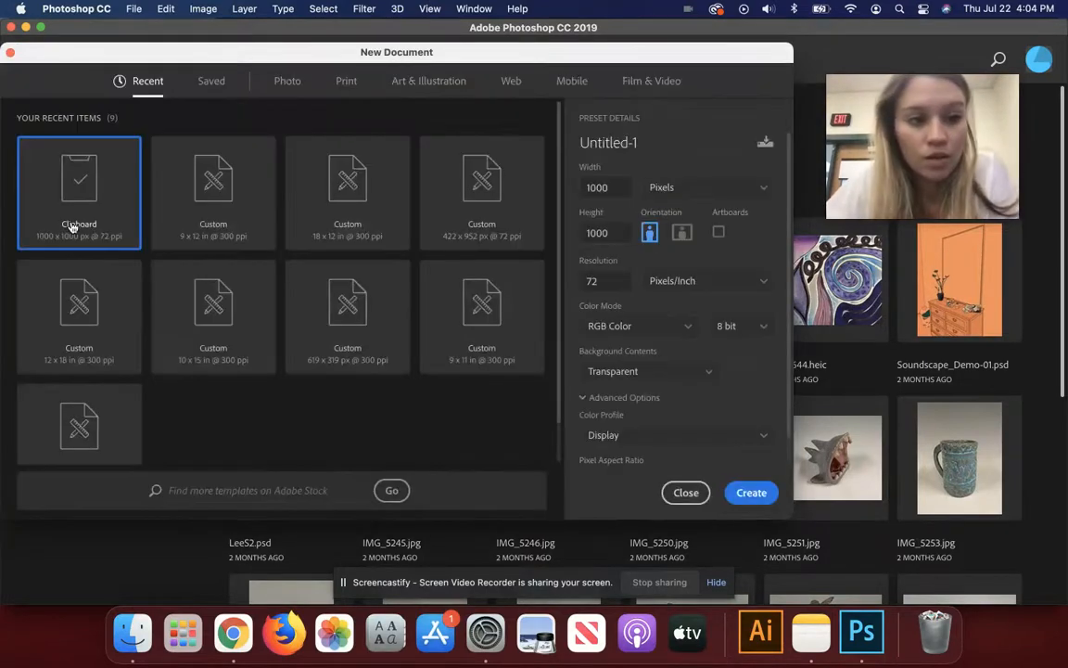
left_click(183, 220)
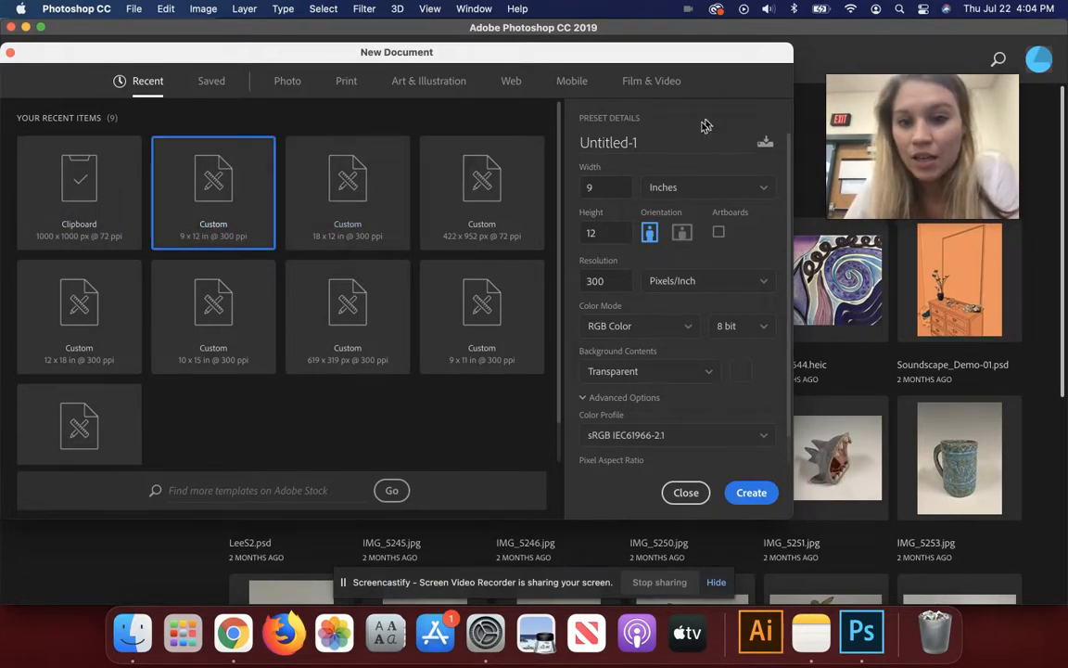
left_click(667, 144)
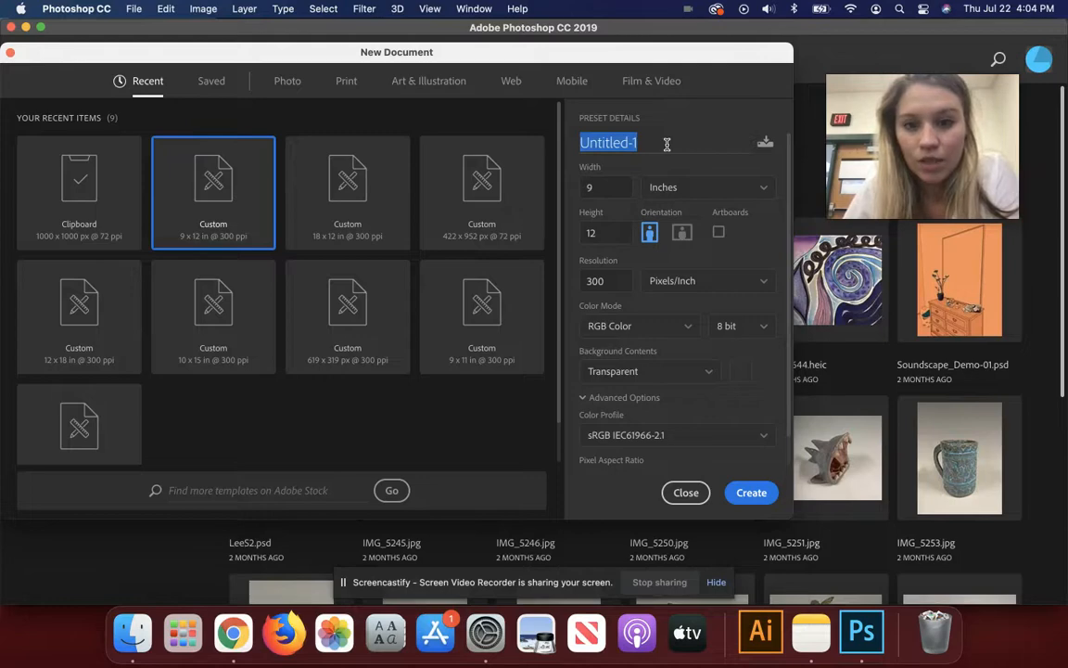
type("Kelp")
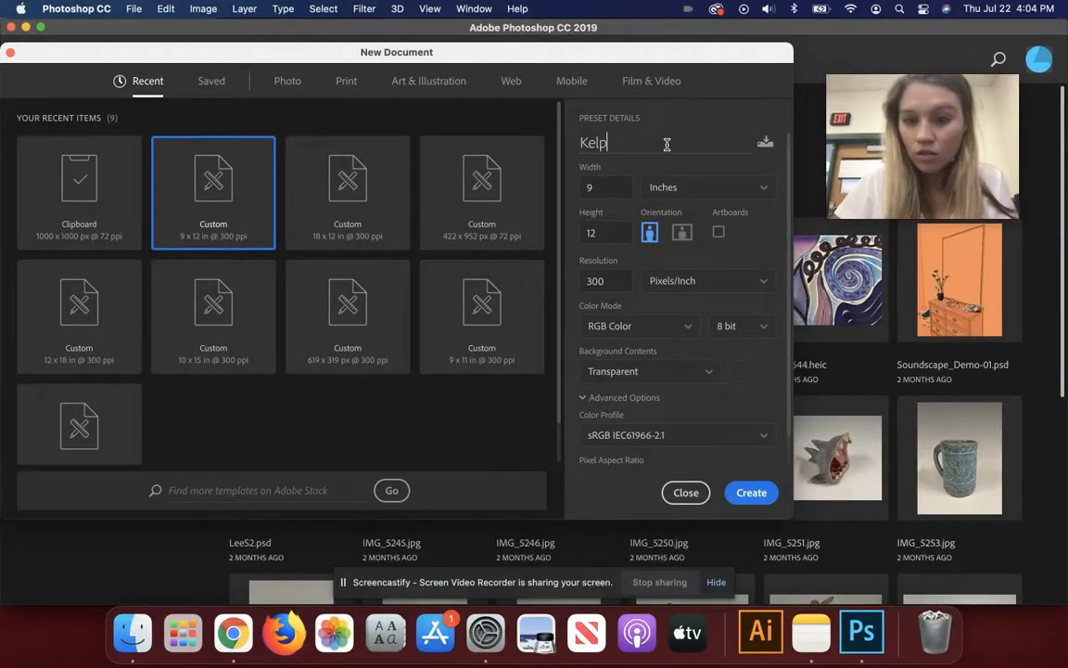
type("o")
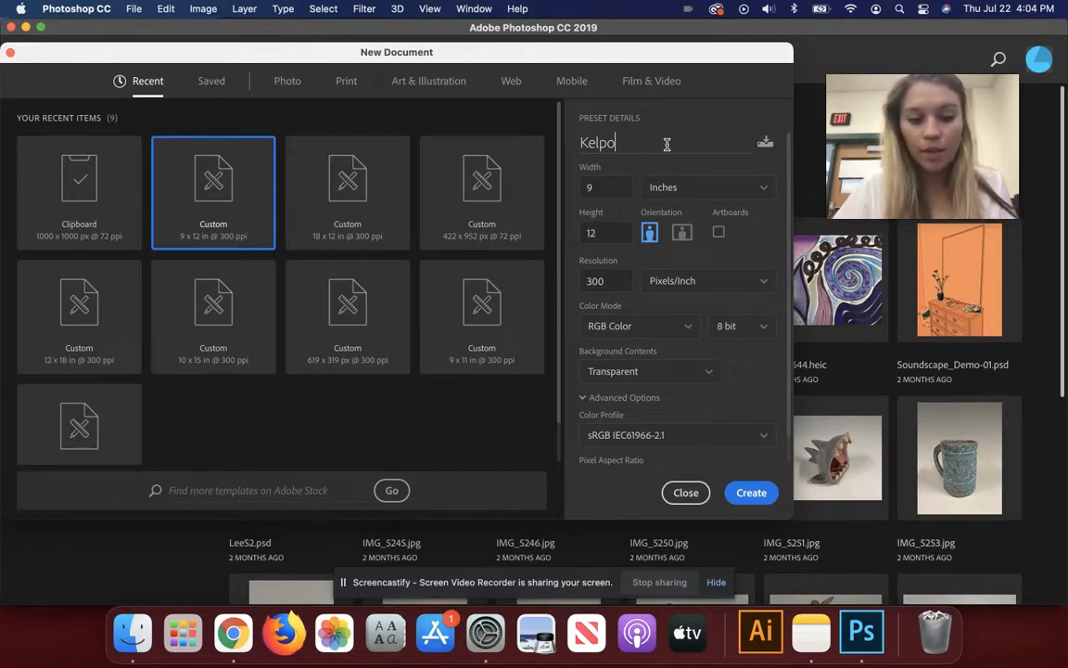
type("Demo")
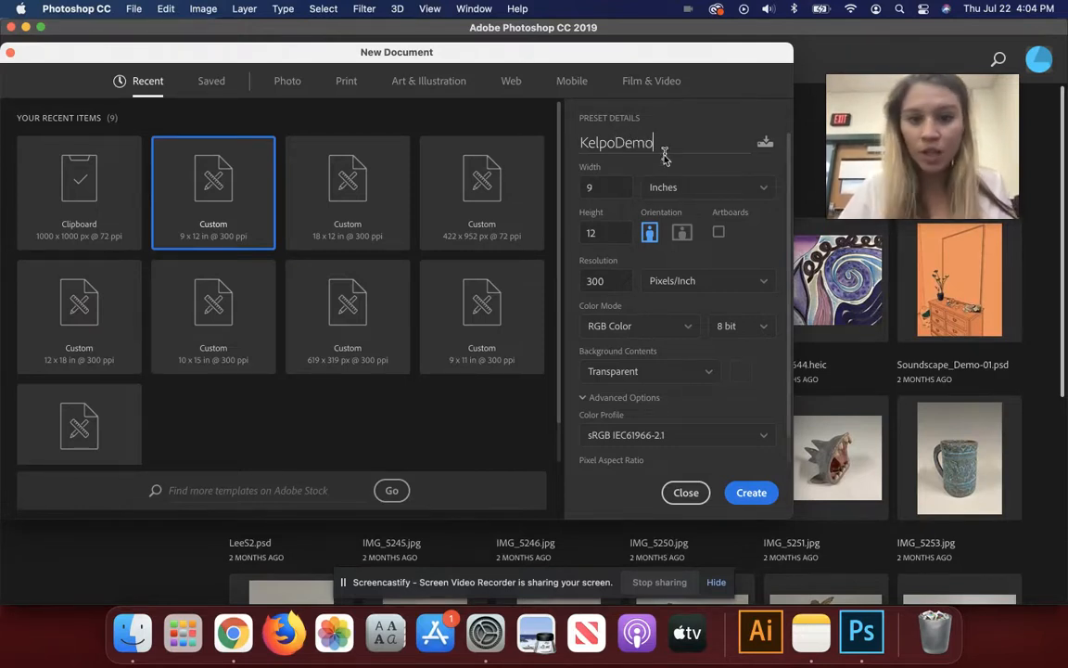
left_click(699, 188)
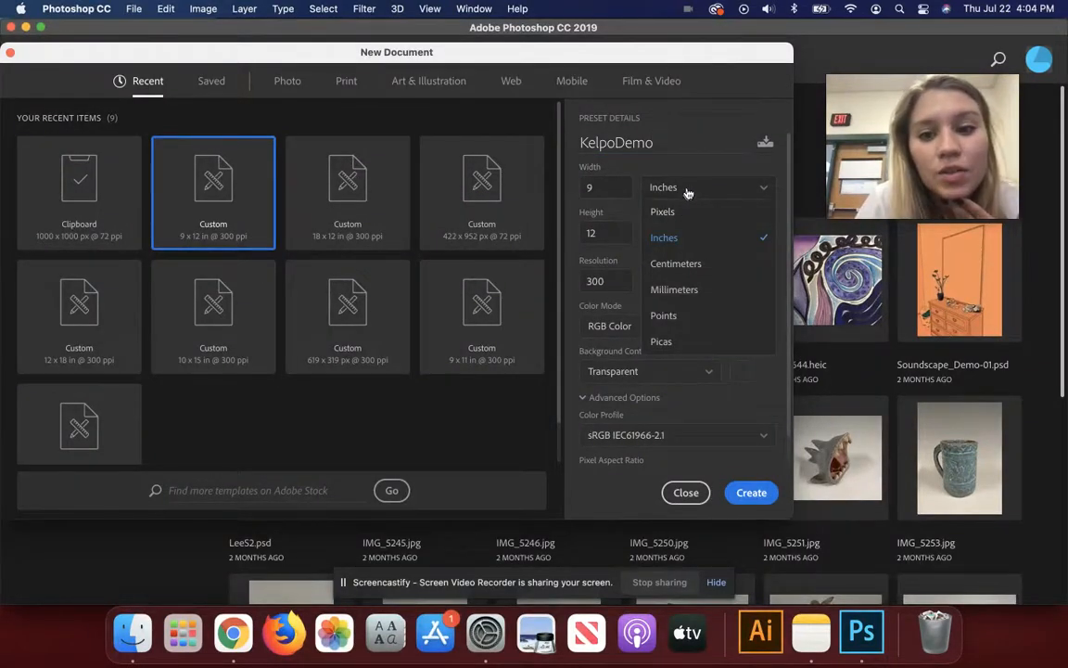
left_click(692, 187)
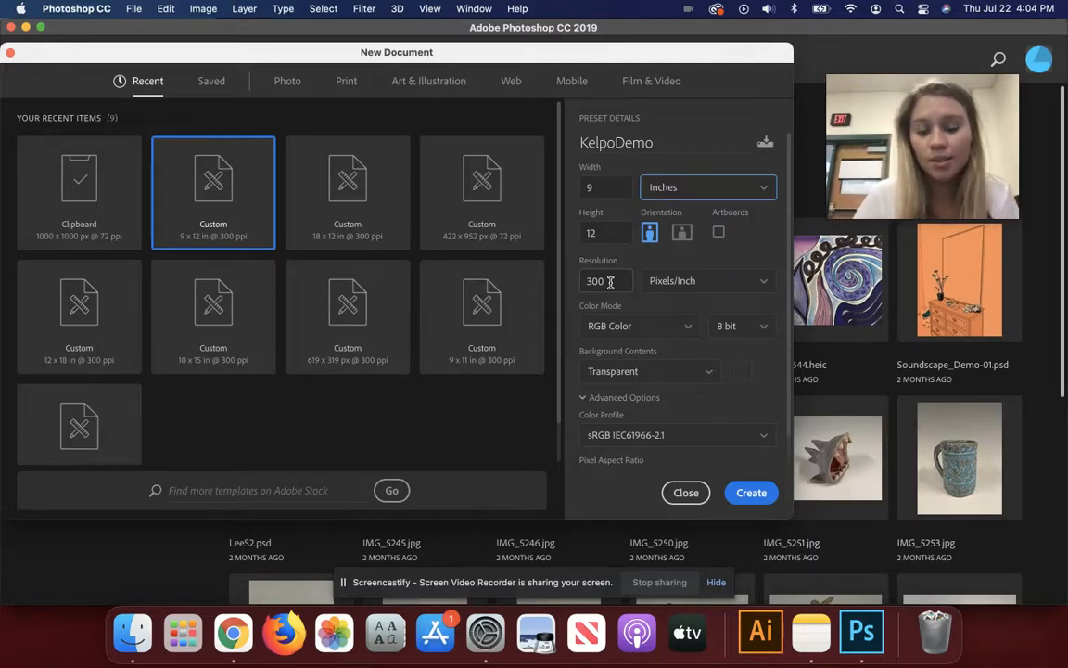
left_click(752, 494)
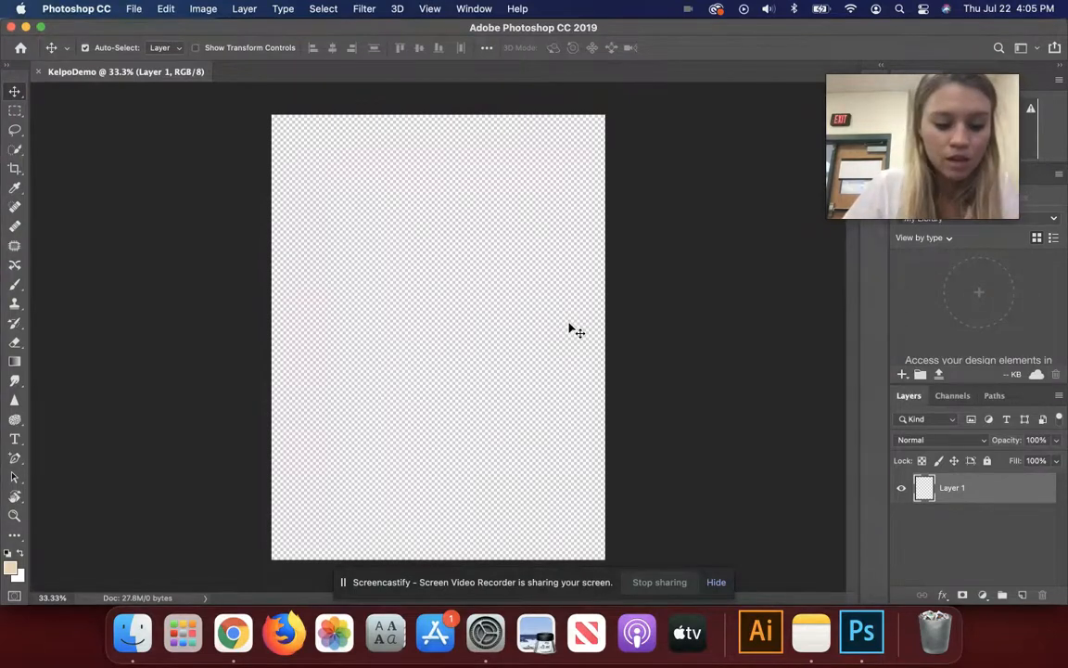
- Paste the copied Kelpo box image into the document and move it to the canvas's upper-left corner
key("super")
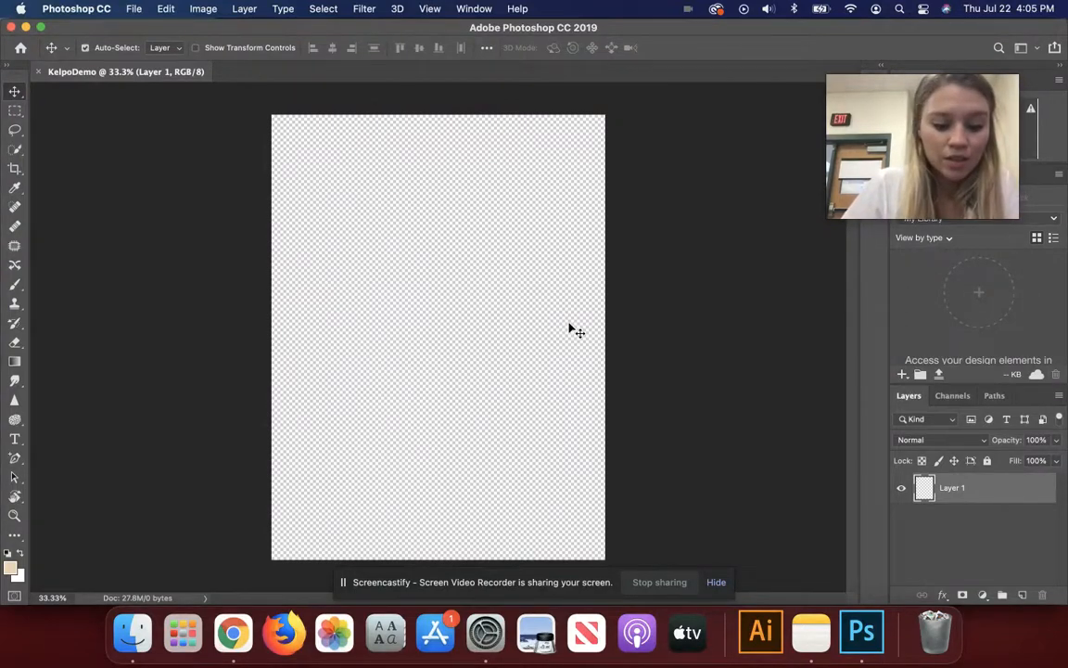
key("super+v")
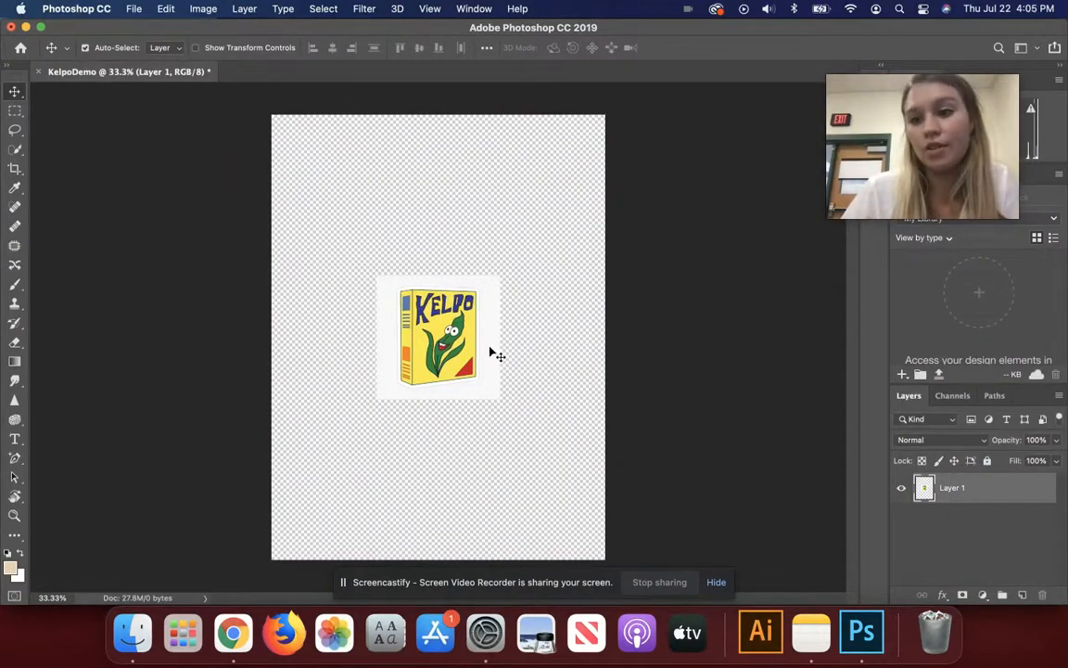
left_click_drag(422, 356, 334, 205)
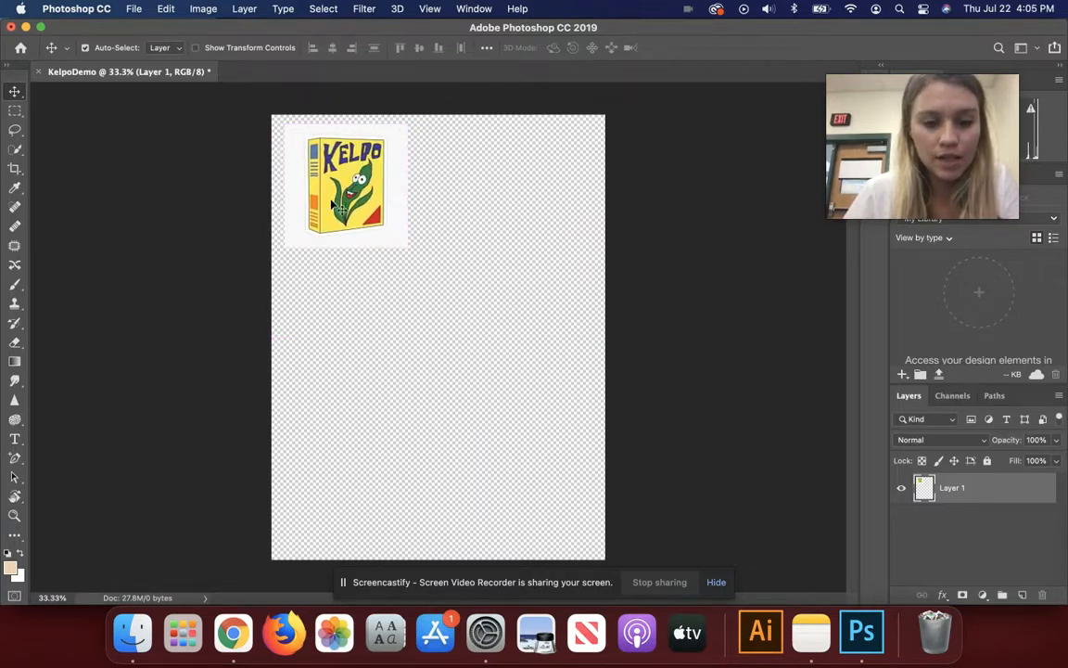
right_click(334, 206)
left_click(337, 207)
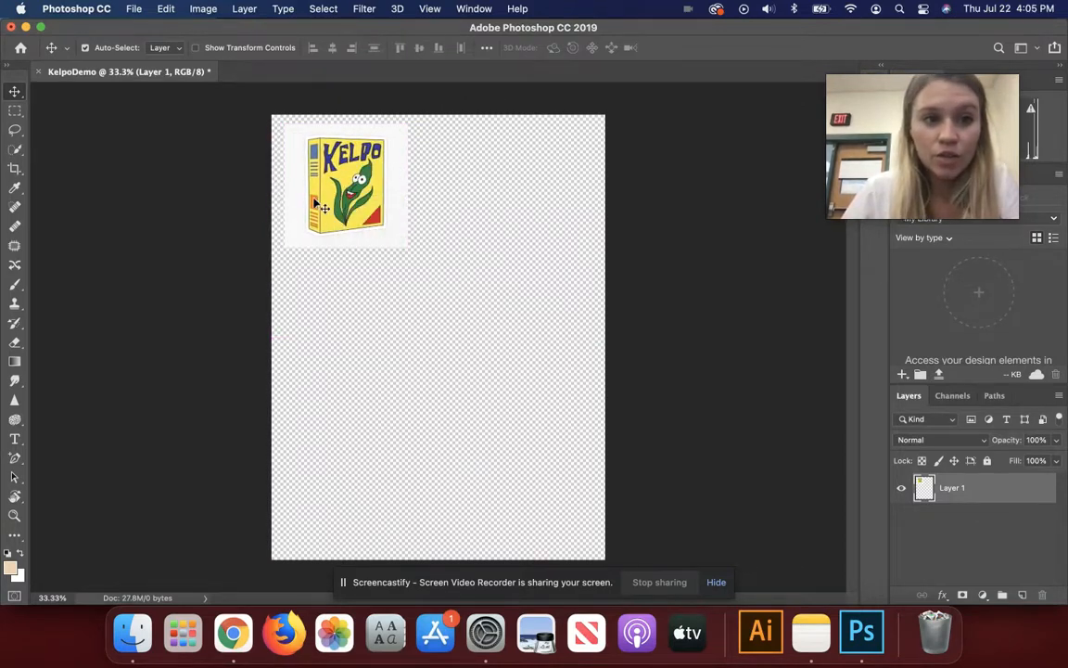
- Start a Free Transform on the Kelpo box image, align it to the canvas's upper-left corner and enlarge it proportionally to about 307%
left_click(170, 9)
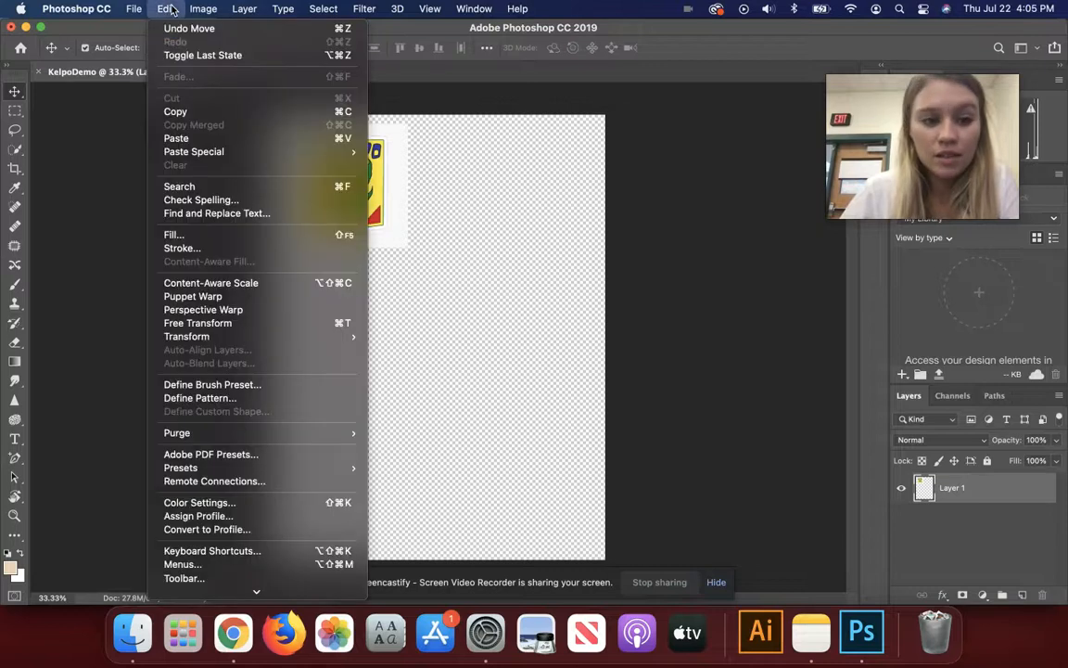
mouse_move(239, 345)
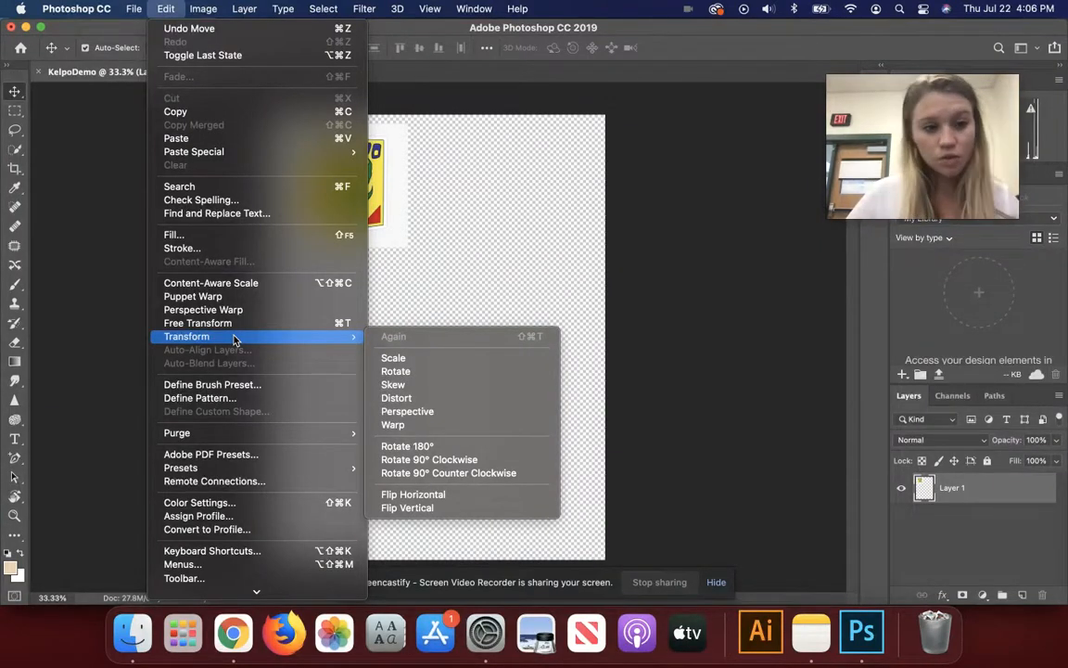
left_click(235, 323)
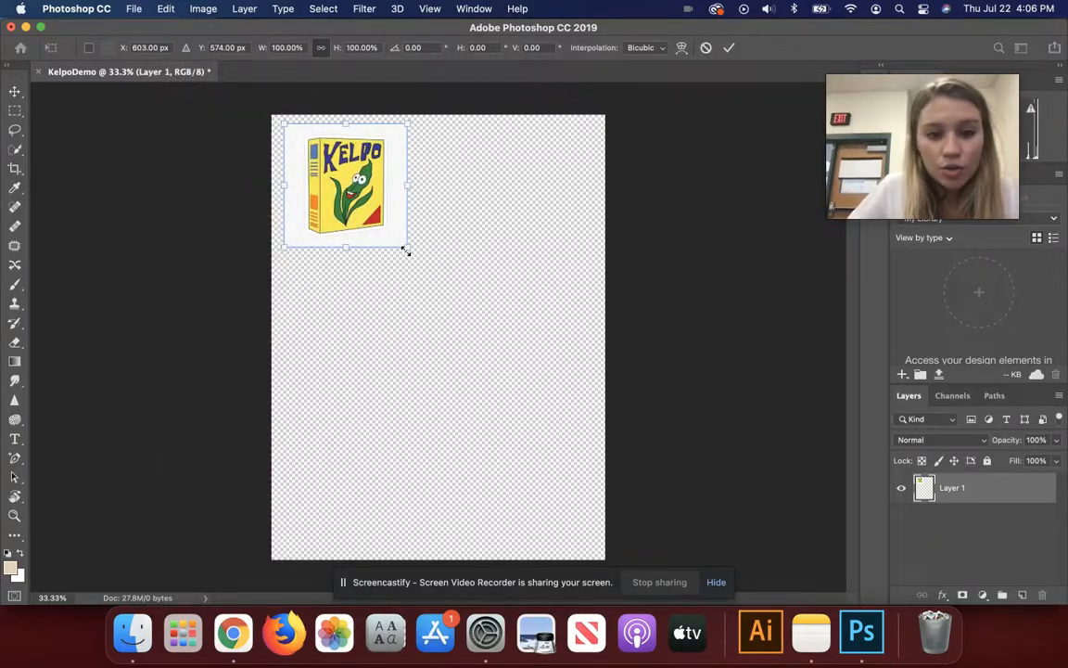
left_click_drag(405, 250, 596, 443)
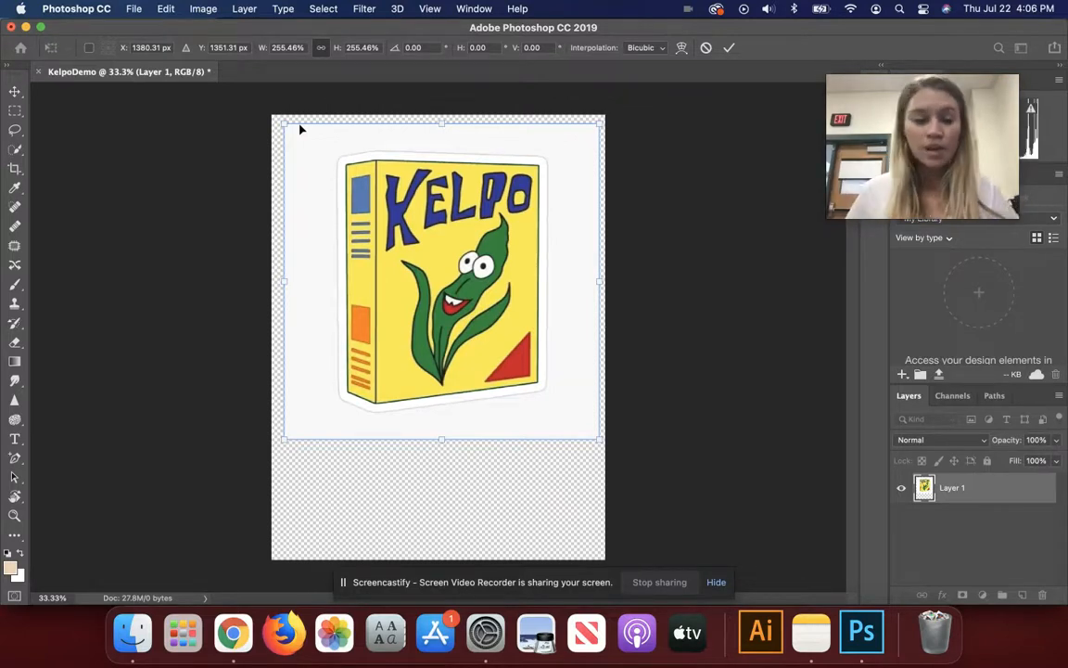
mouse_move(296, 129)
left_mouse_down()
mouse_move(307, 138)
mouse_move(298, 133)
left_mouse_up()
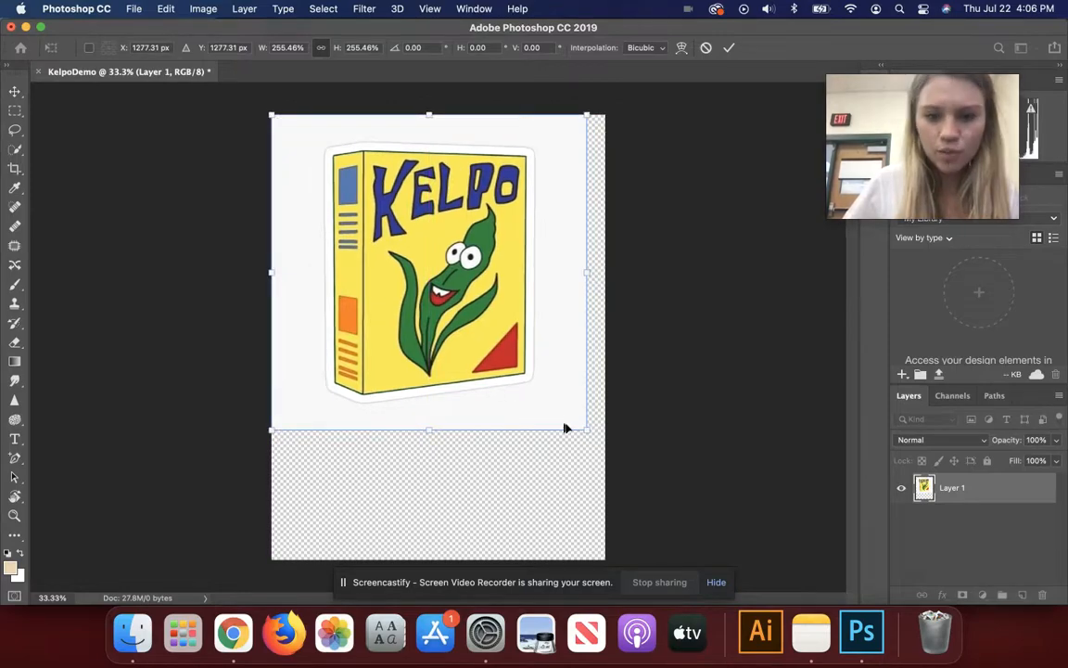
left_click_drag(585, 430, 651, 493)
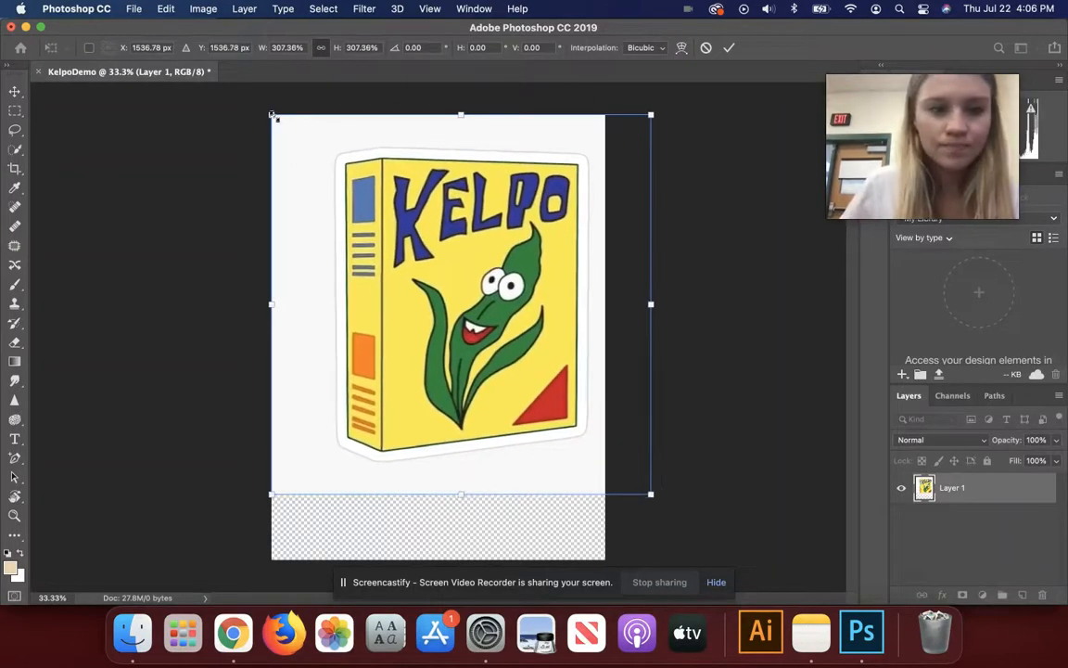
- Enlarge the Kelpo box image proportionally to about 352%, center it on the canvas and apply the transform
left_click_drag(271, 115, 236, 84)
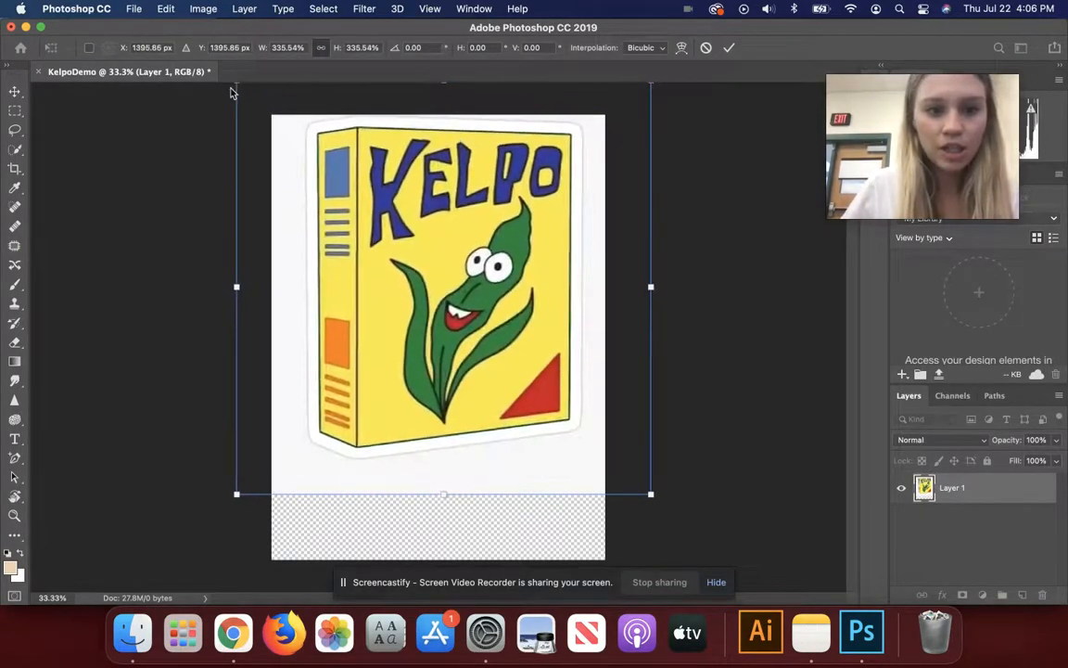
left_click_drag(429, 211, 427, 242)
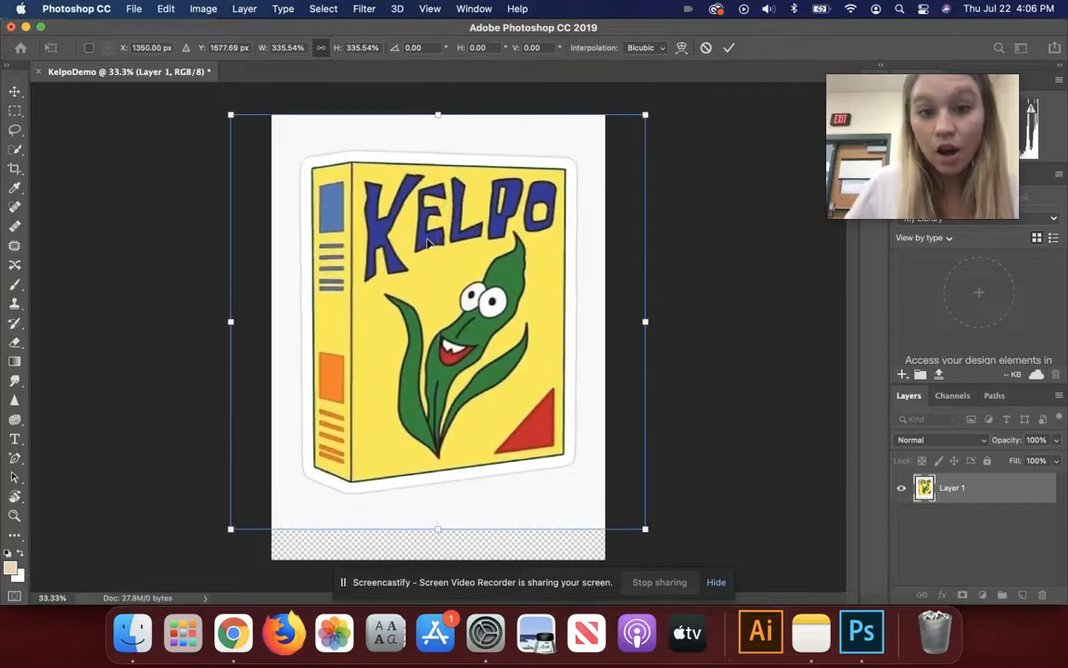
left_click_drag(645, 115, 662, 92)
mouse_move(548, 242)
left_mouse_down()
mouse_move(525, 238)
mouse_move(532, 245)
left_mouse_up()
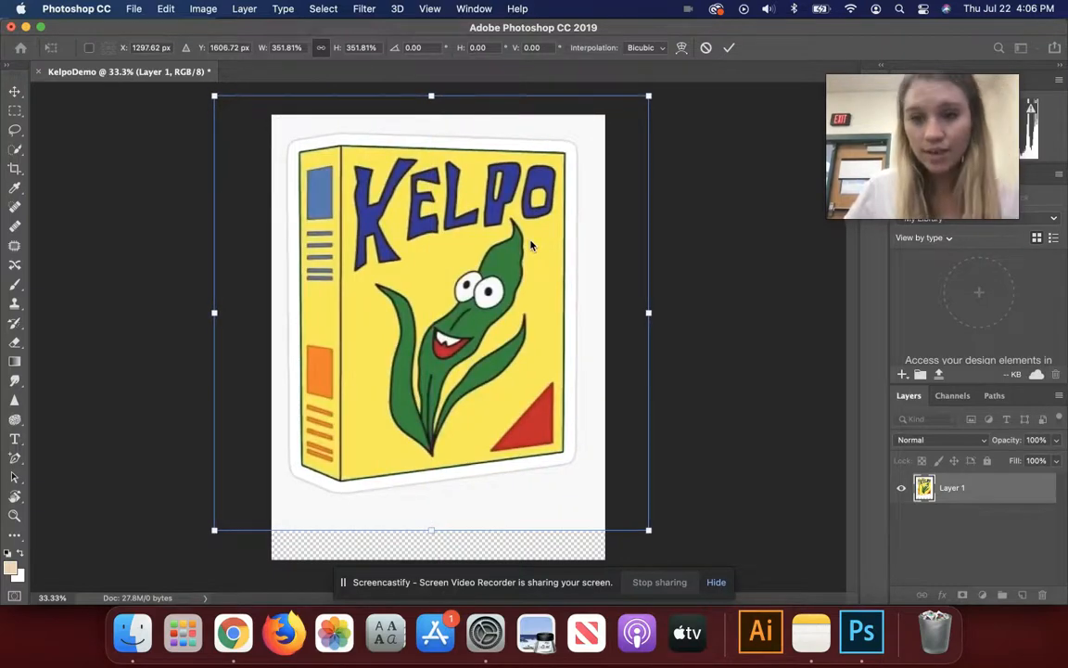
key("Down")
key("Down")
key("Down")
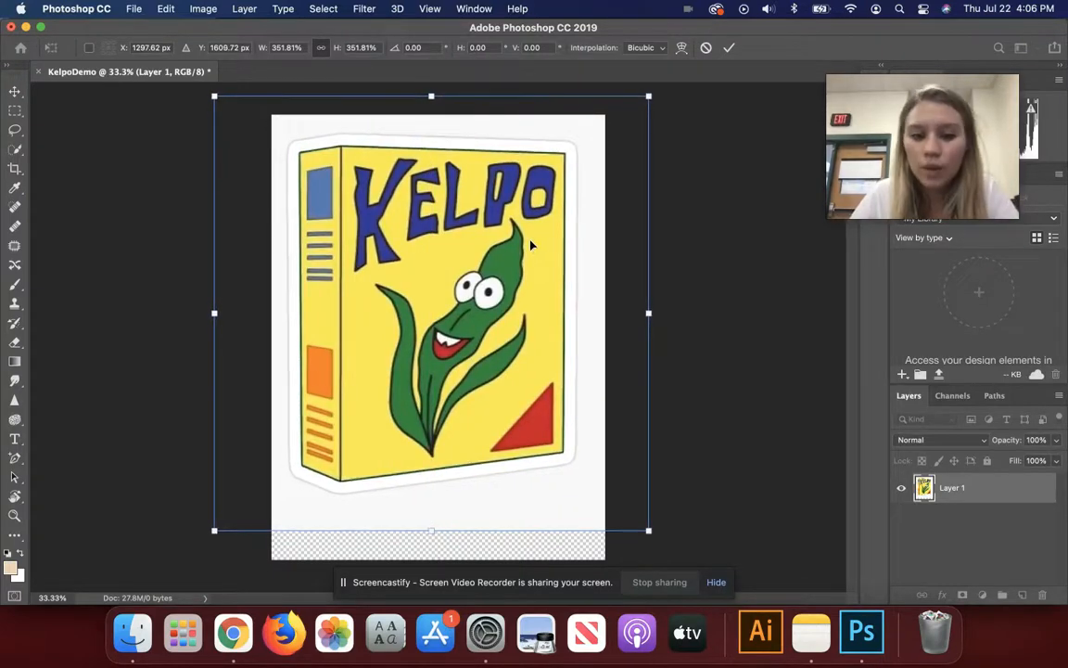
left_click_drag(491, 287, 498, 312)
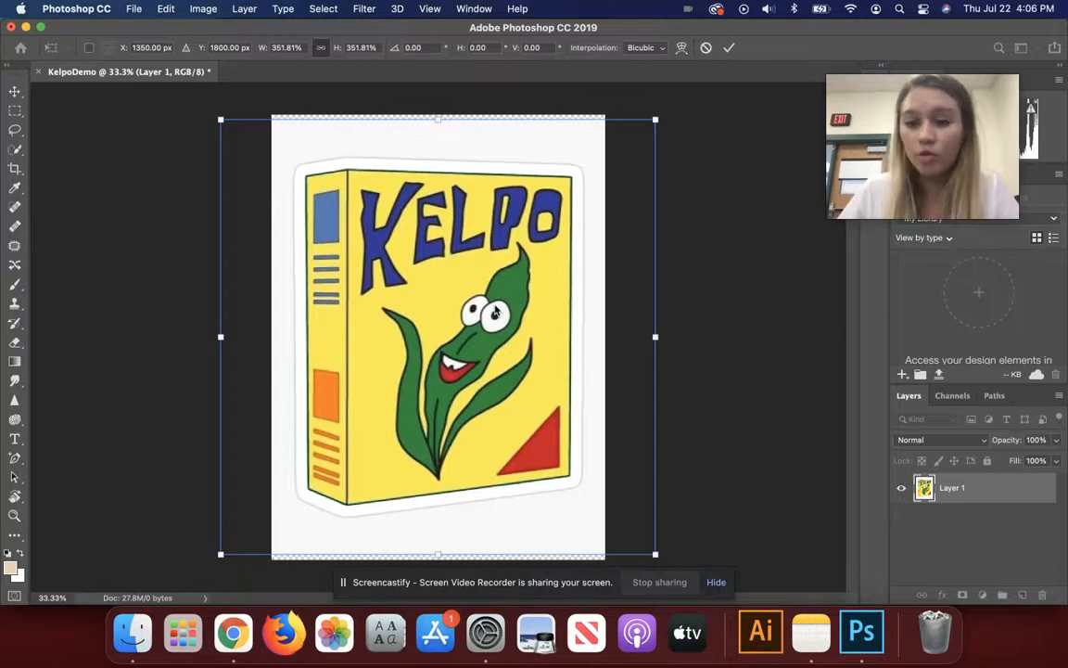
left_click(728, 49)
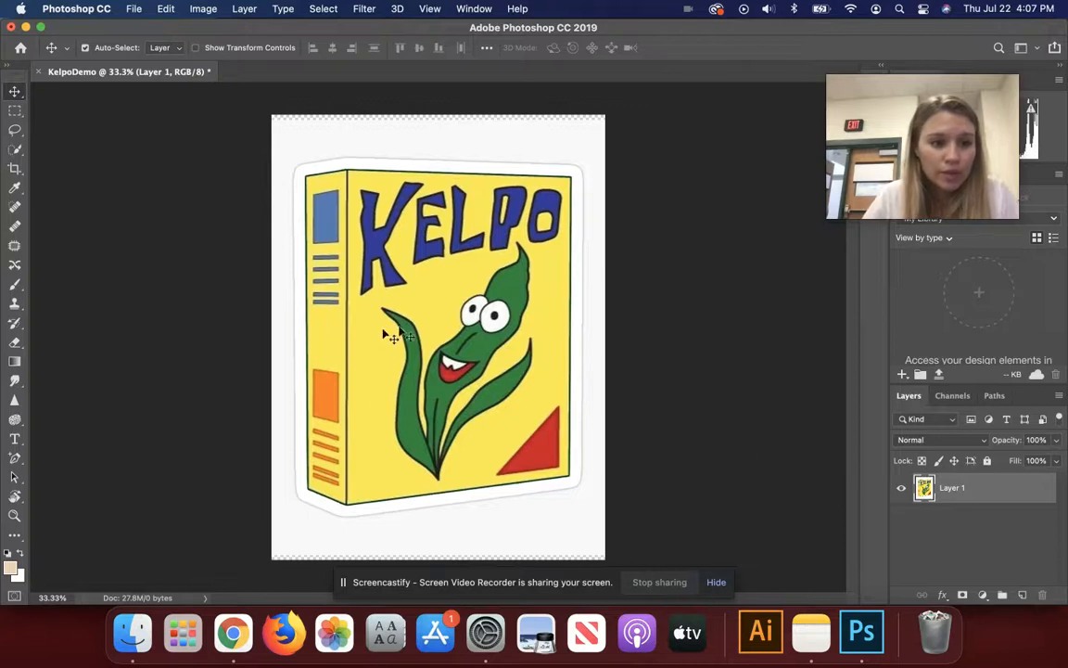
- Paint test strokes above the Kelpo box with the Hard Round brush, one at 12 px and another at 91 px
left_click(14, 284)
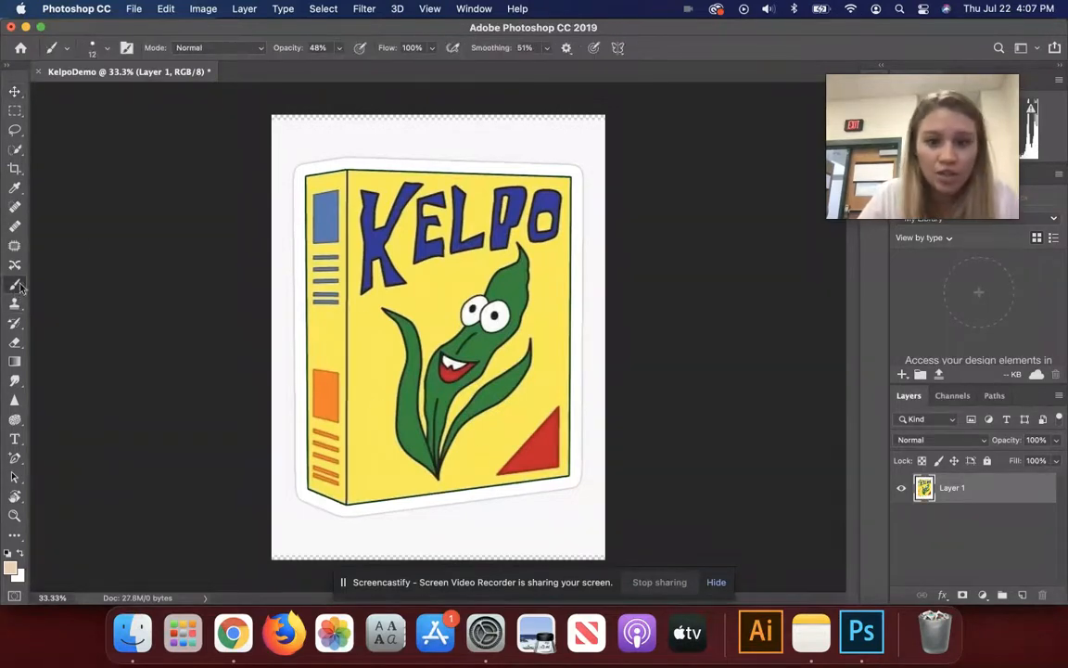
left_click_drag(377, 136, 483, 139)
left_click(105, 50)
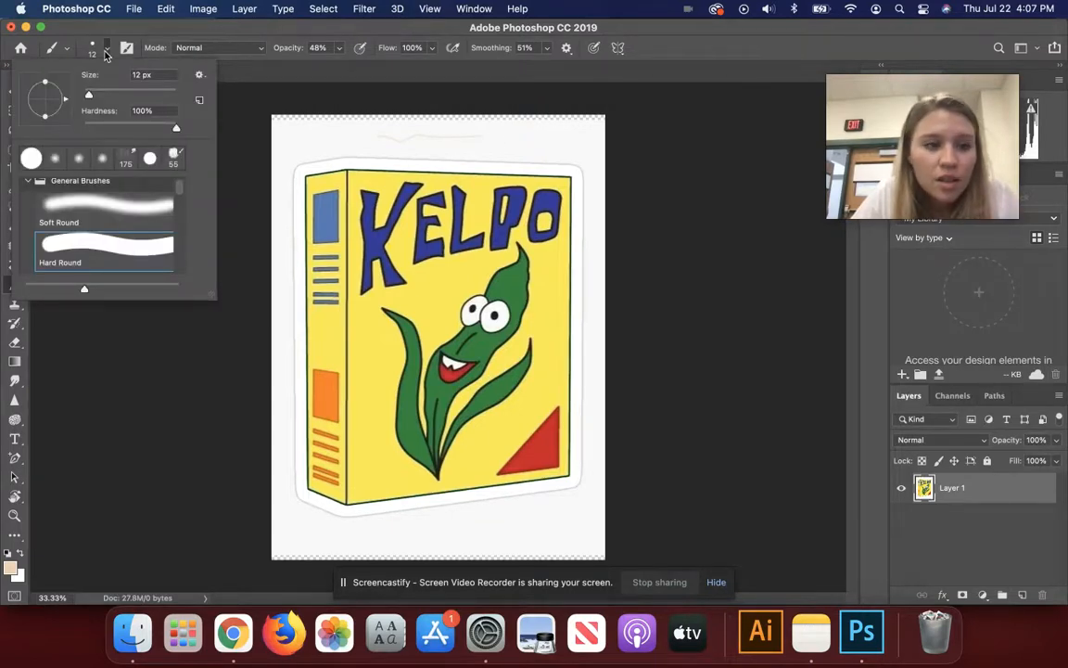
left_click_drag(89, 94, 103, 97)
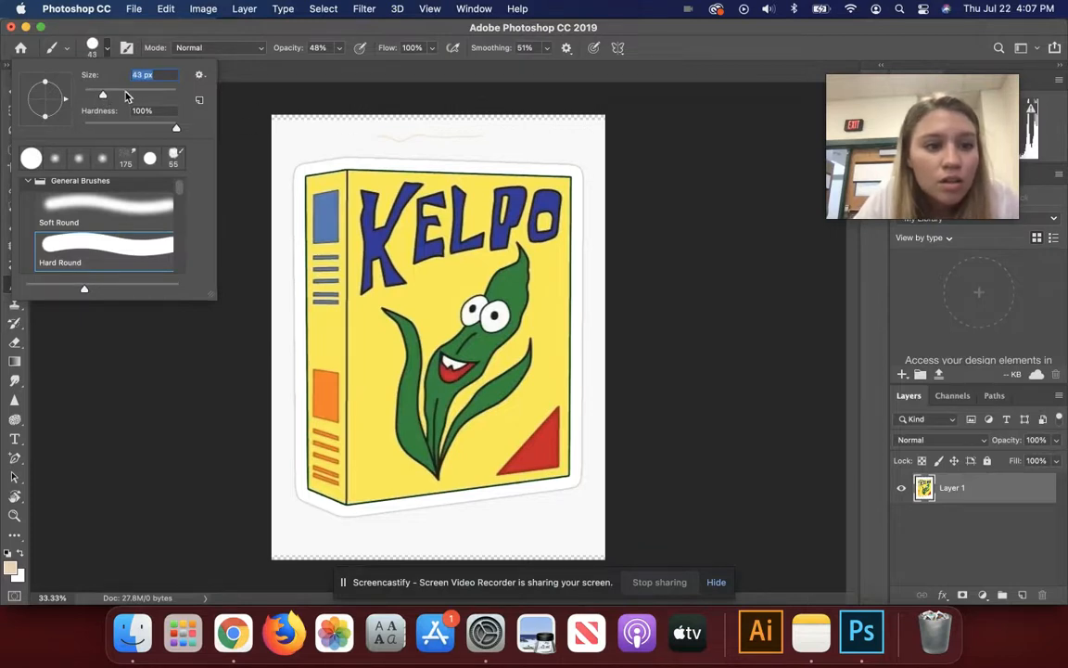
left_click(126, 94)
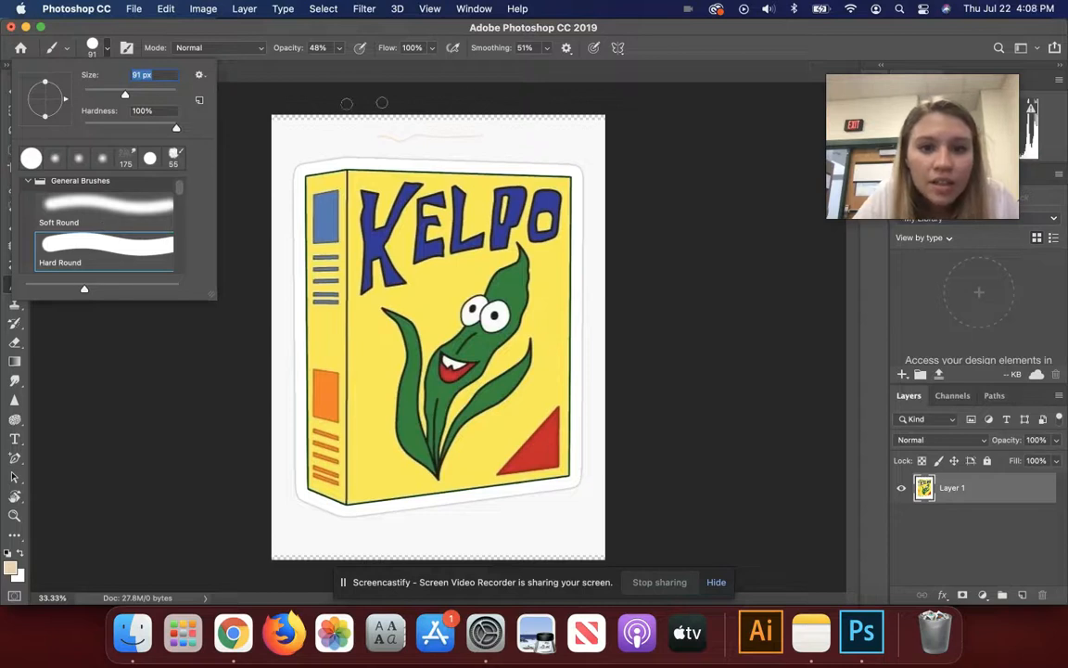
left_click(548, 48)
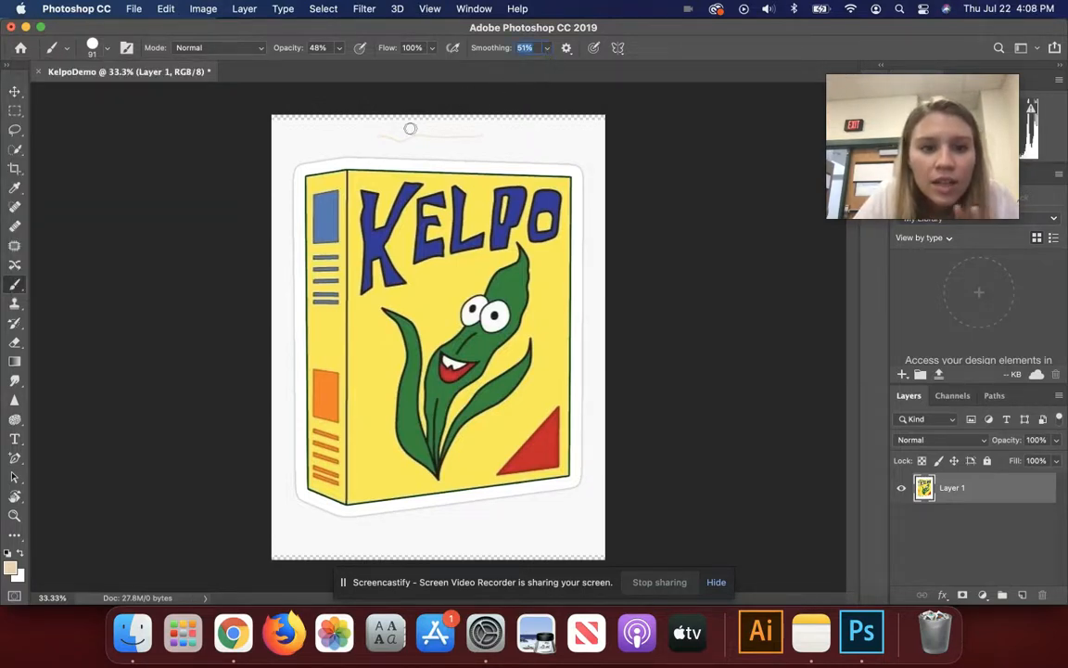
left_click_drag(388, 131, 508, 124)
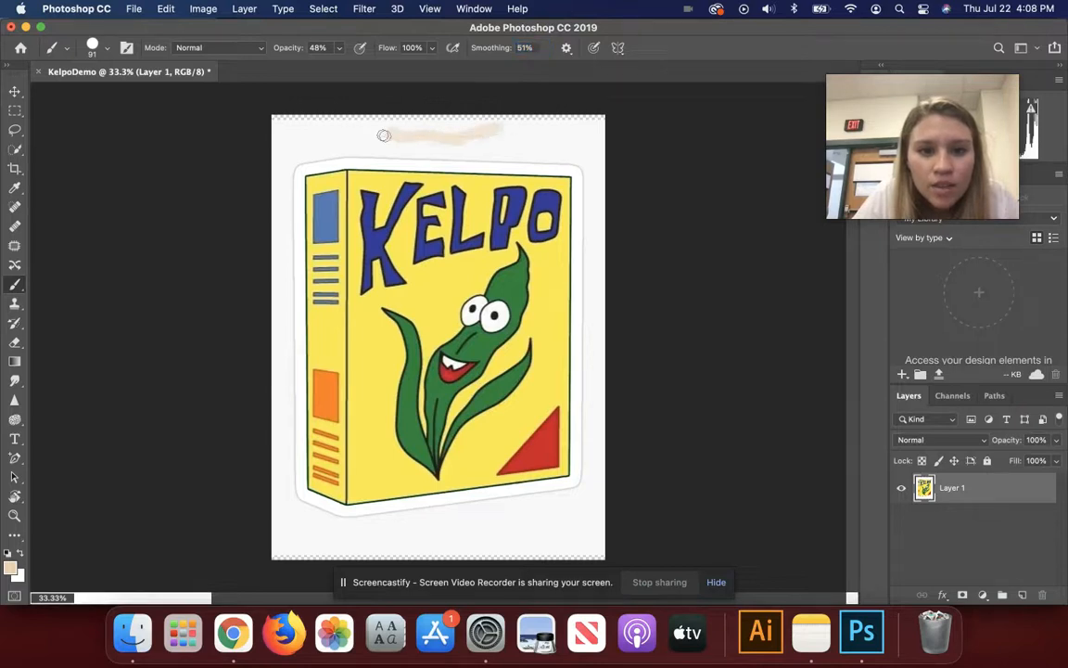
- Raise the brush opacity to 100% and paint two strokes over the test marks above the box
left_click(339, 48)
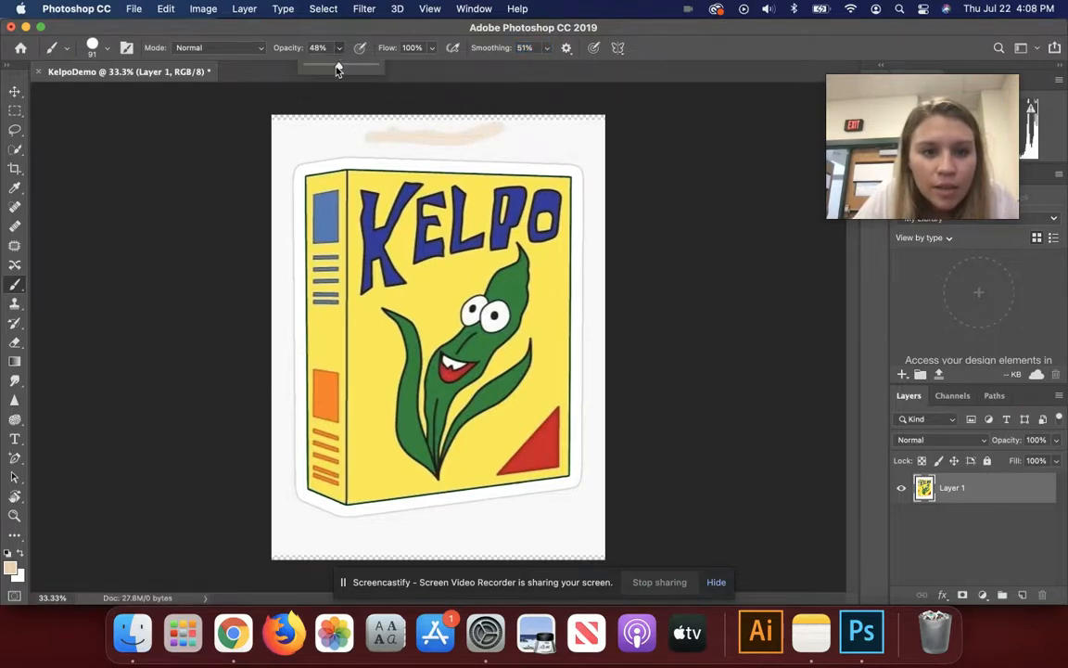
left_click_drag(338, 65, 458, 67)
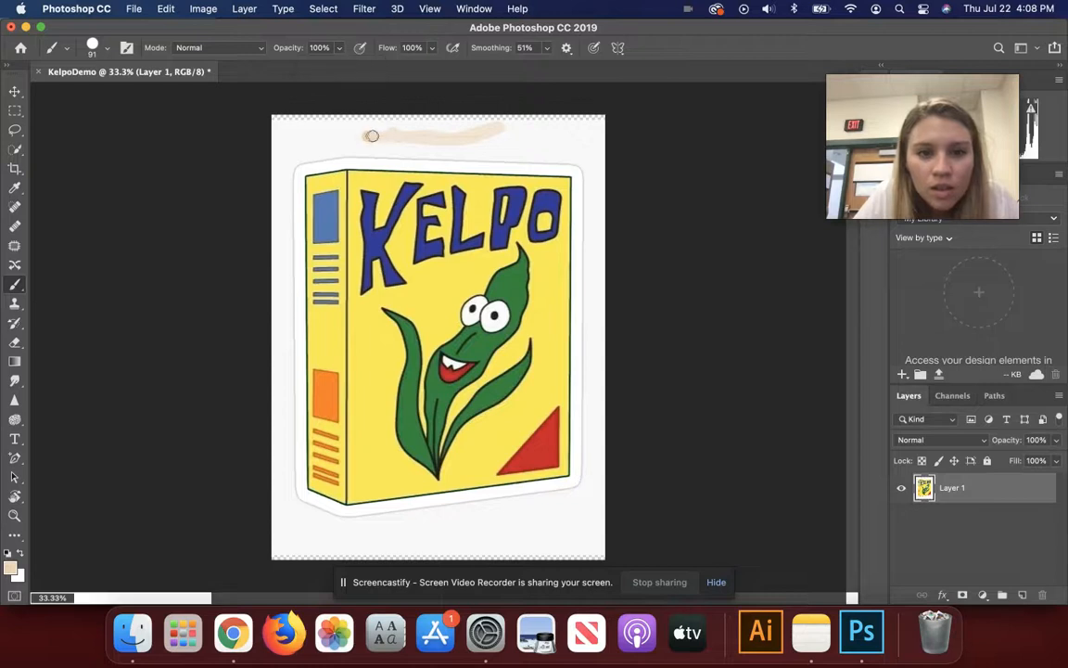
left_click_drag(369, 131, 501, 128)
left_click_drag(333, 127, 497, 125)
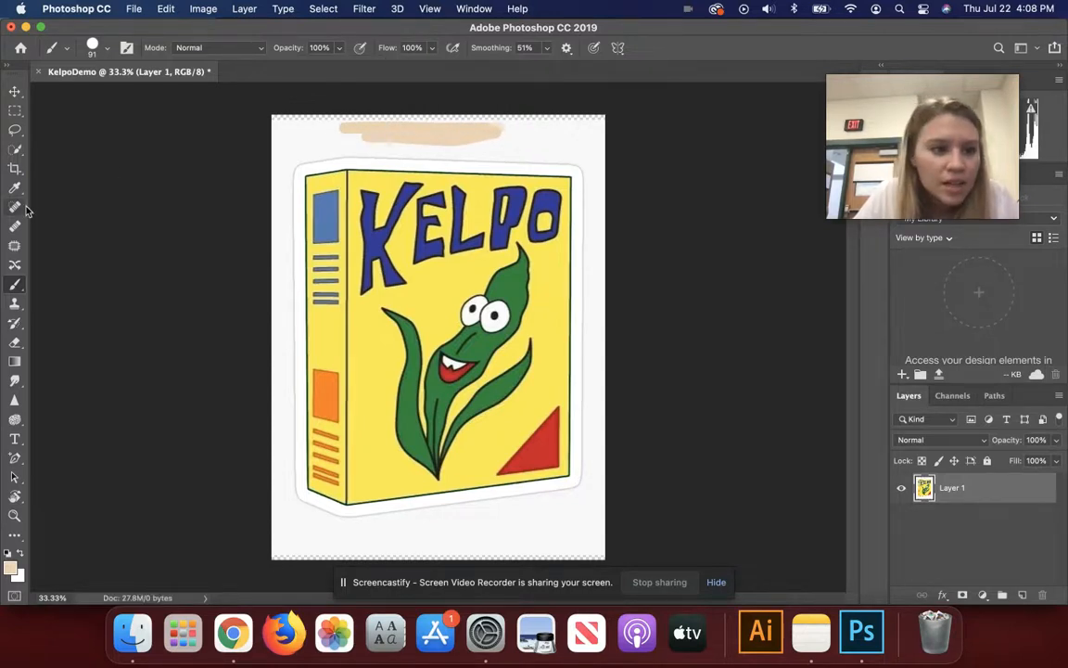
- Erase a line through the painted test strokes, and undo the erasing and all the test strokes
left_click(15, 341)
left_click_drag(478, 132, 392, 132)
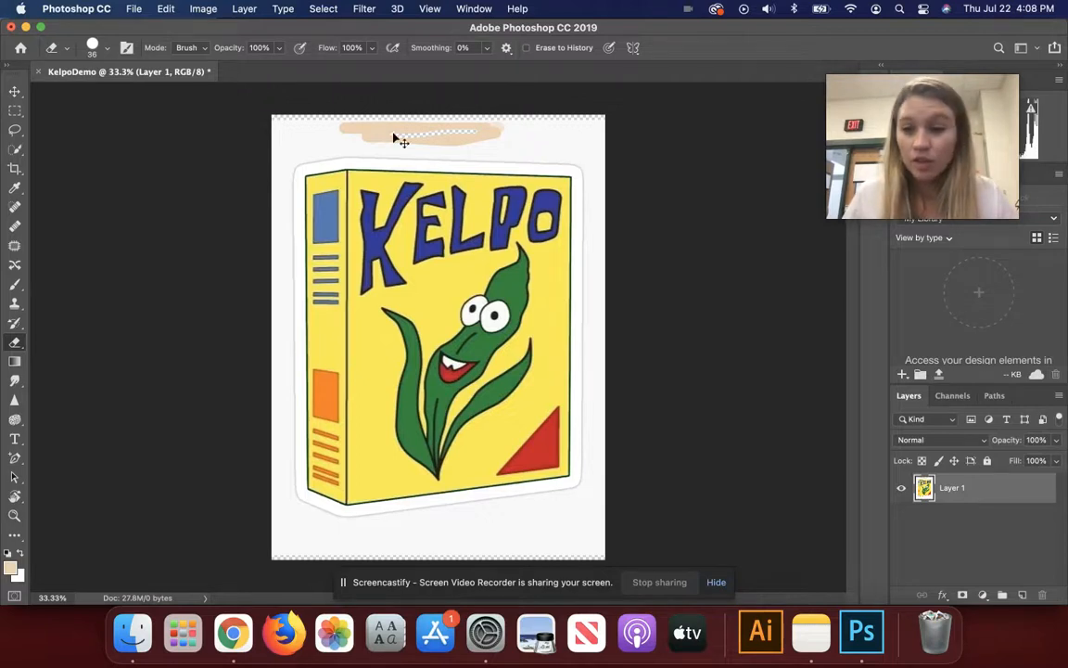
key("super+z")
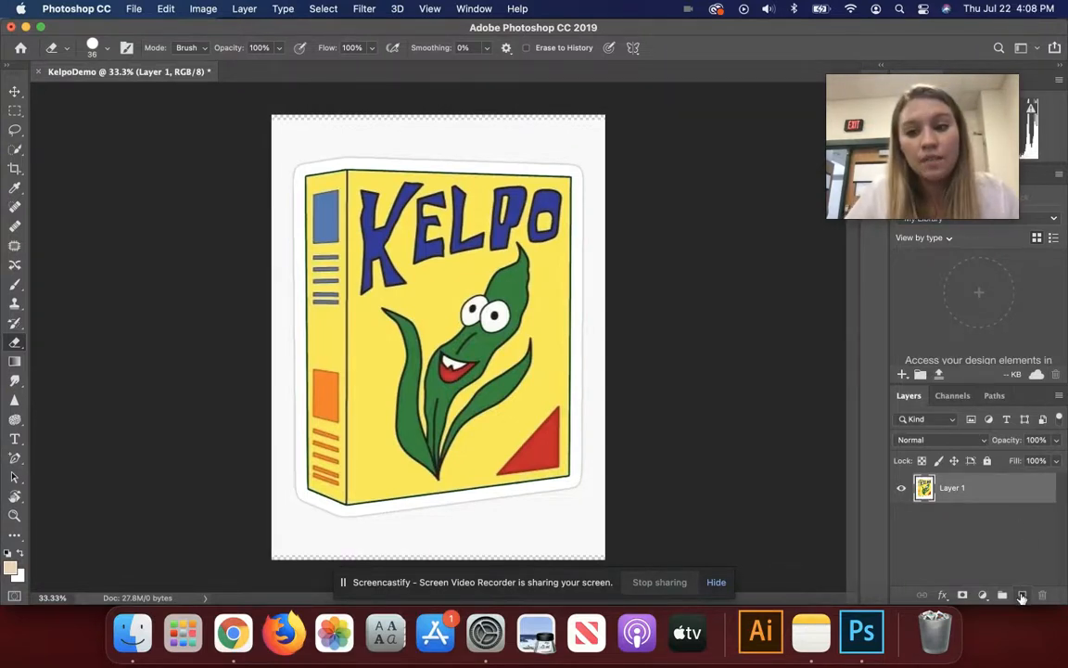
- Add a new layer above the Kelpo image and select the Brush tool with the default black and white colors
left_click(1022, 596)
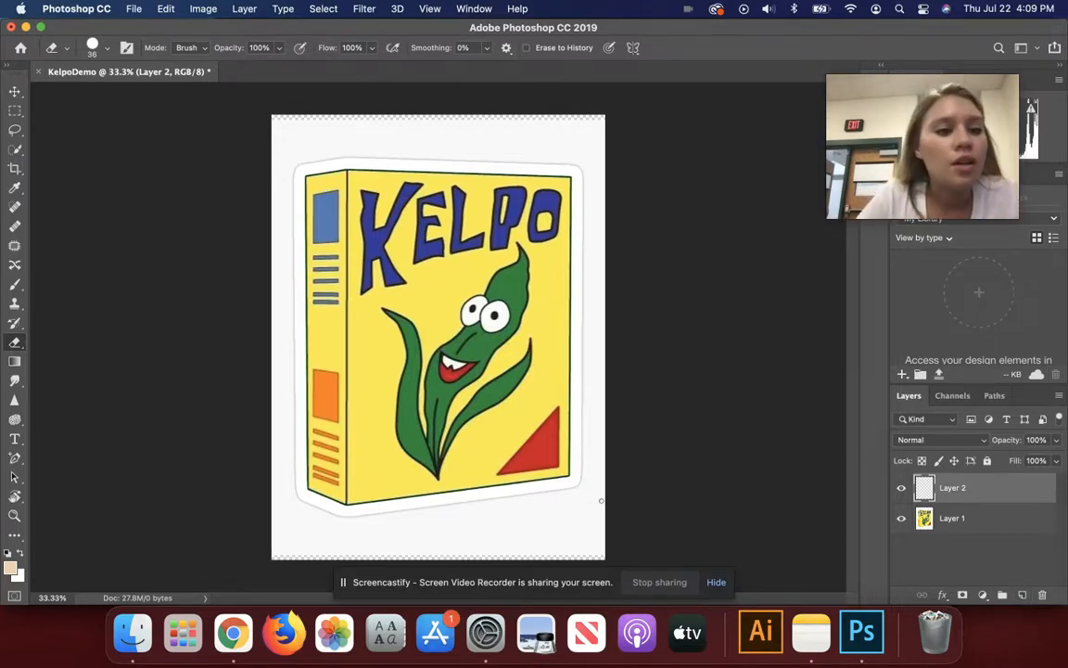
left_click(16, 286)
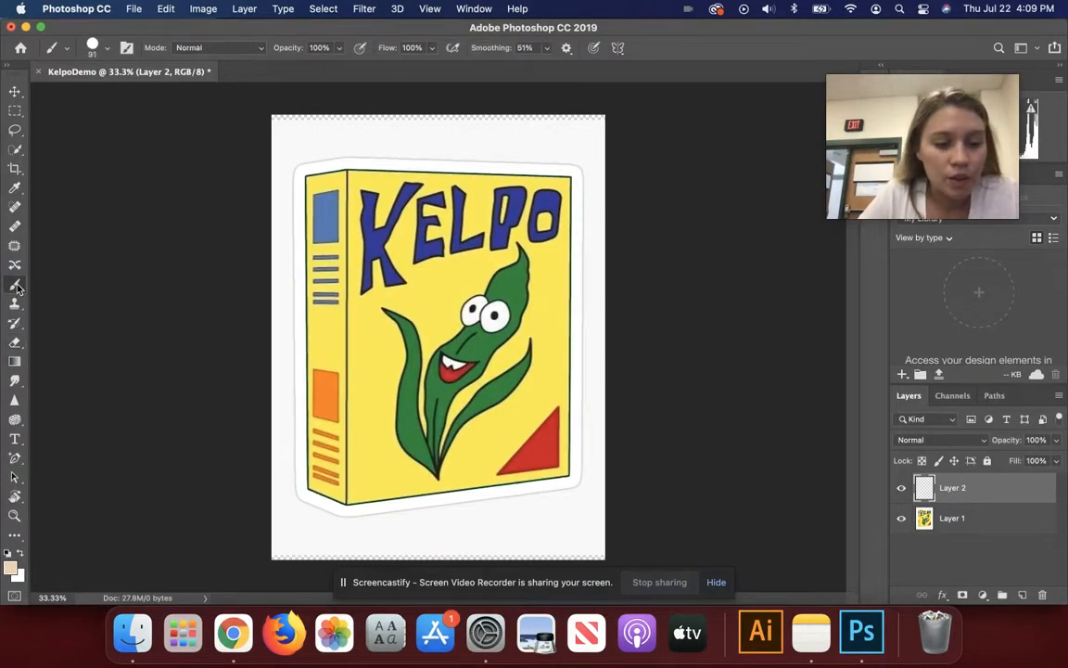
left_click(9, 554)
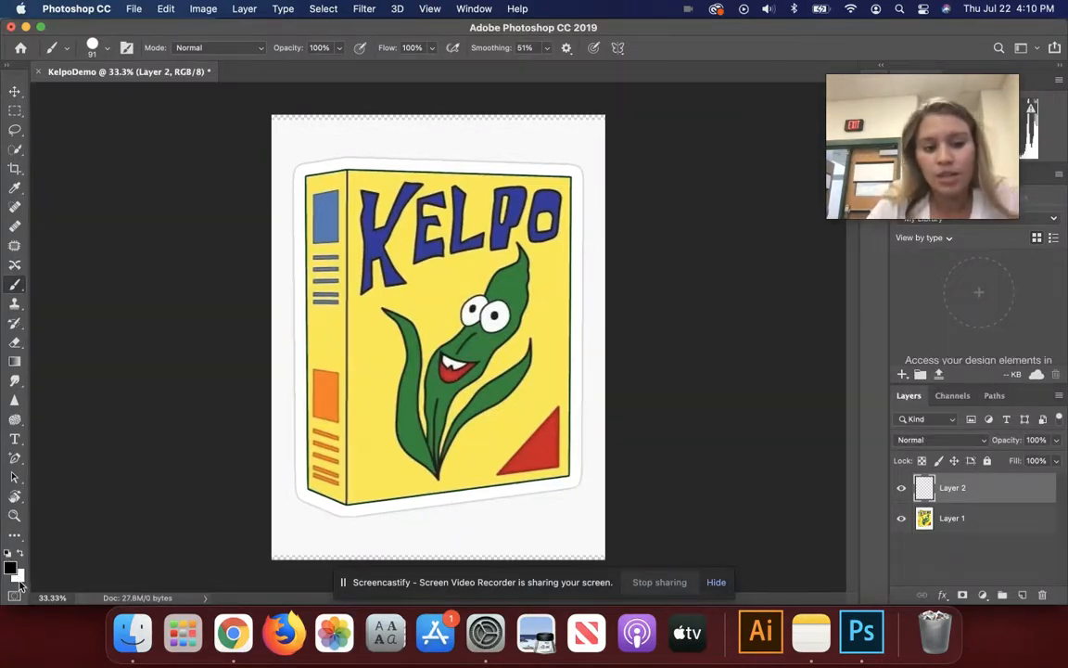
- Set the foreground color to bright magenta, hex fc1cff, and return to the Brush tool
left_click(12, 567)
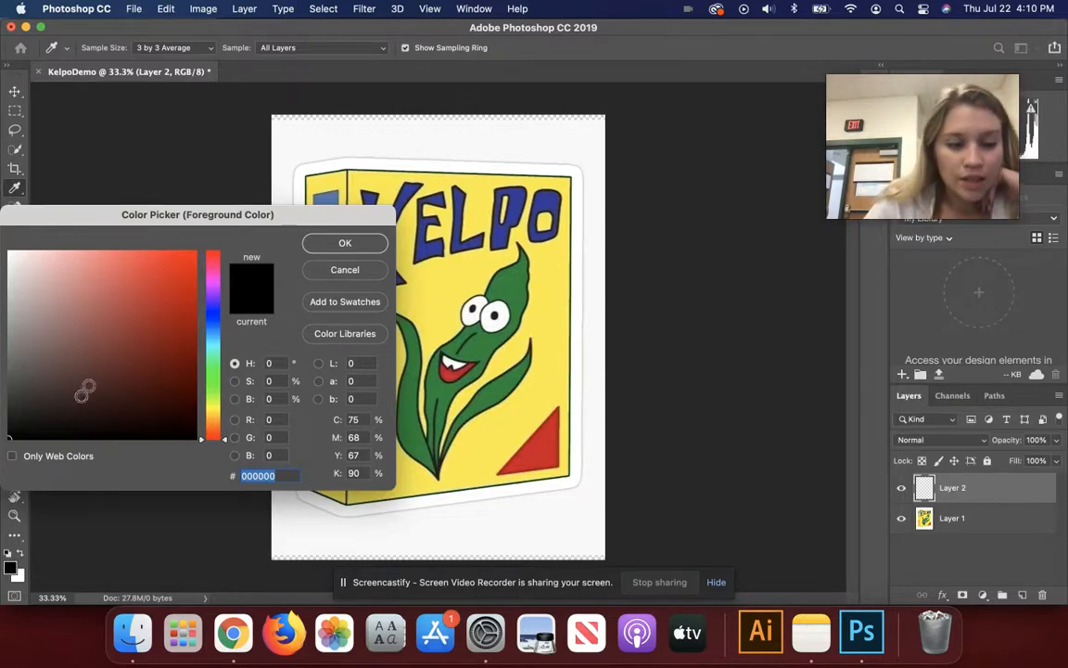
left_click(216, 286)
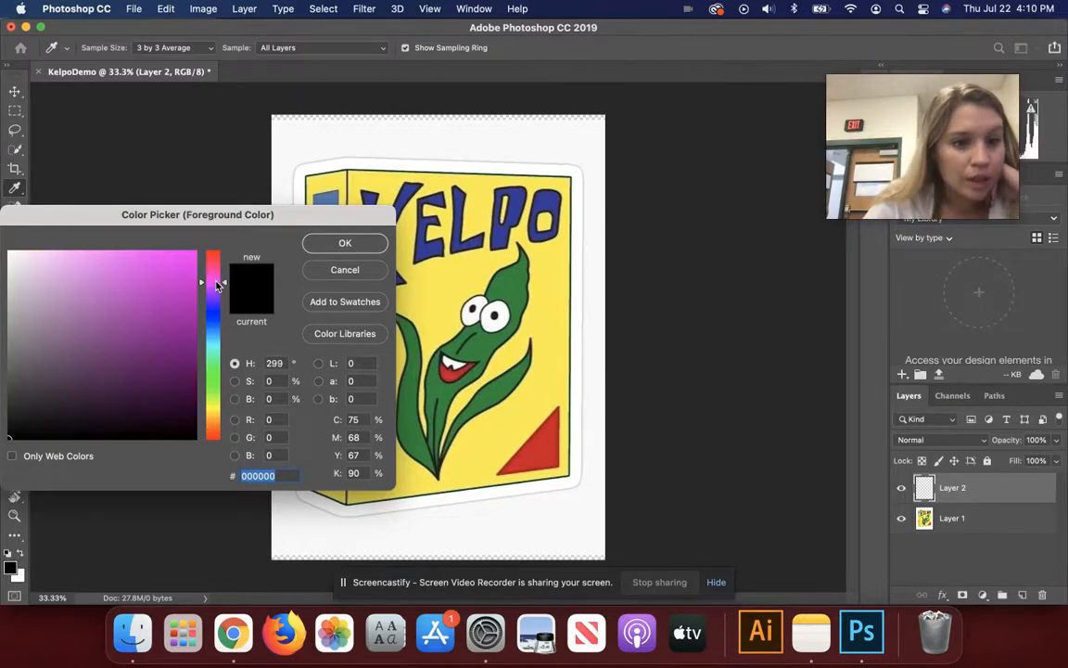
mouse_move(176, 243)
left_mouse_down()
mouse_move(169, 227)
mouse_move(176, 244)
left_mouse_up()
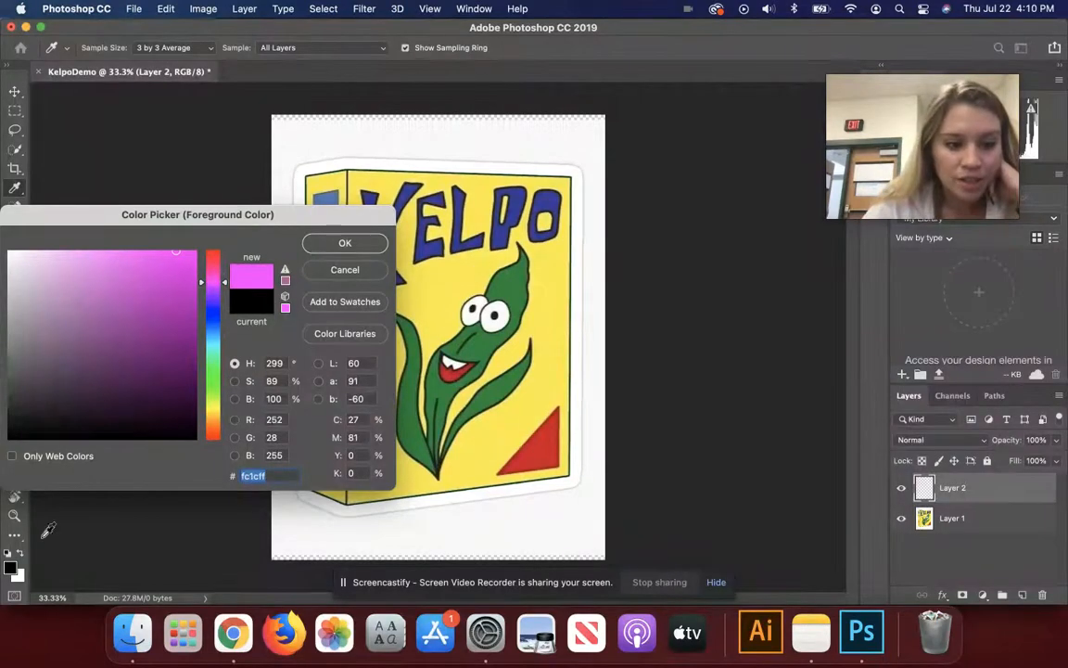
left_click(345, 244)
key("b")
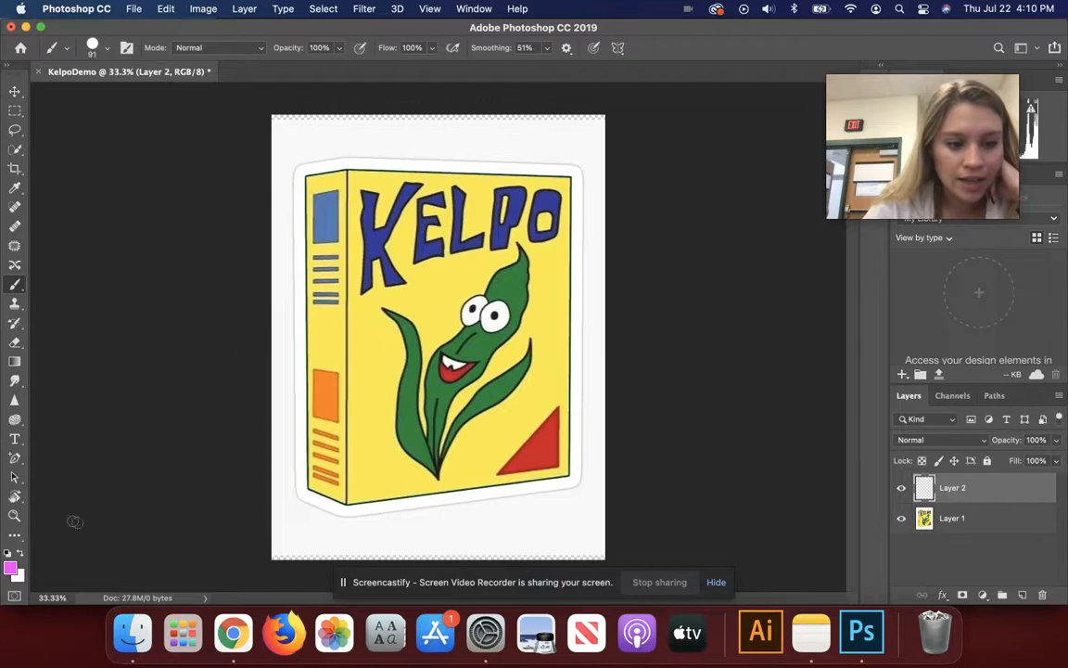
left_click(9, 567)
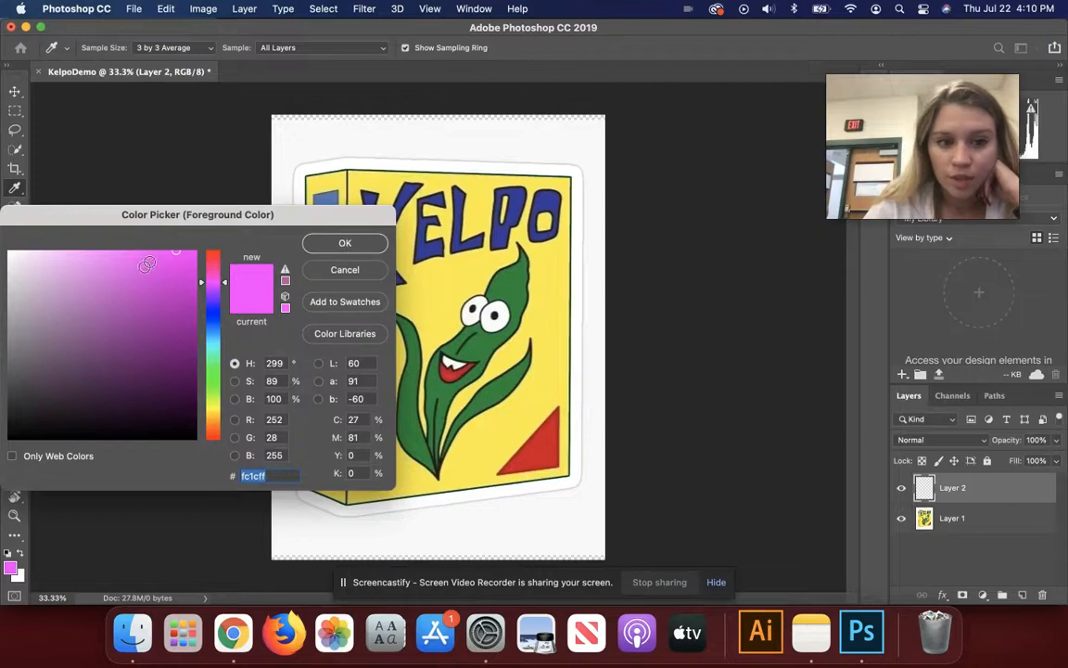
left_click(352, 243)
key("b")
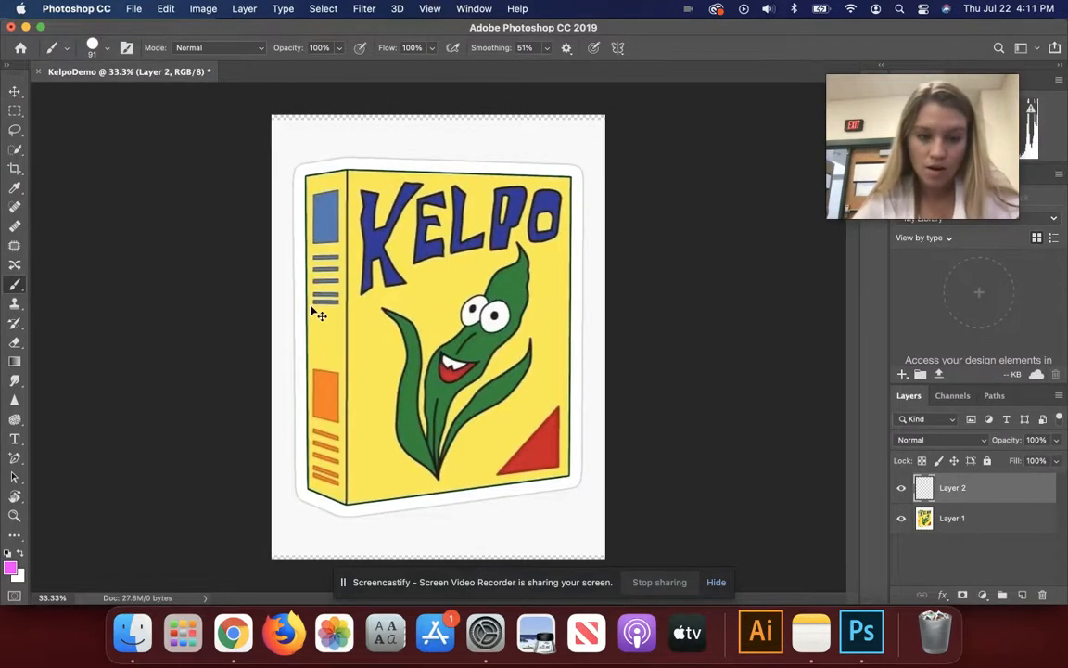
- Reduce the Hard Round brush size to 20 px
scroll(313, 310, "up", 5)
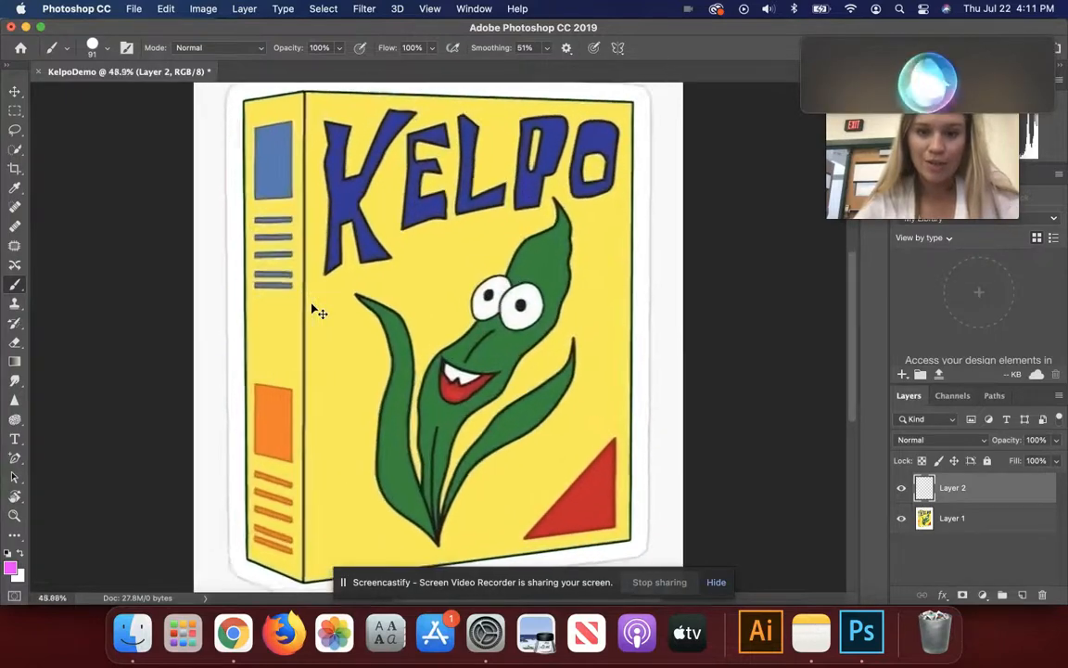
scroll(312, 310, "up", 3)
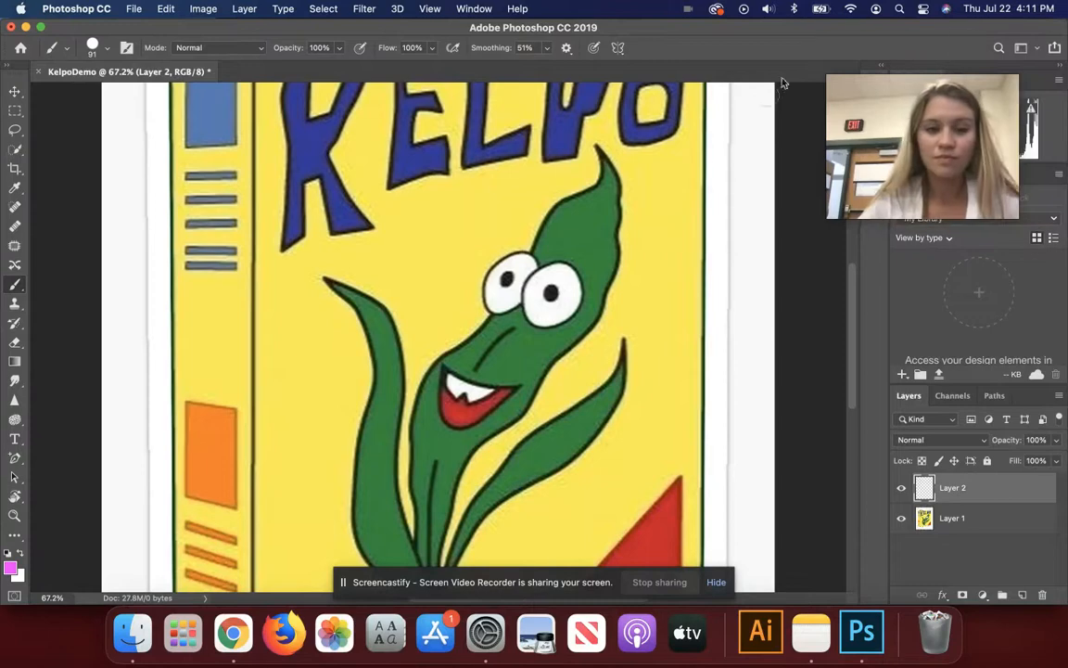
scroll(316, 346, "up", 10)
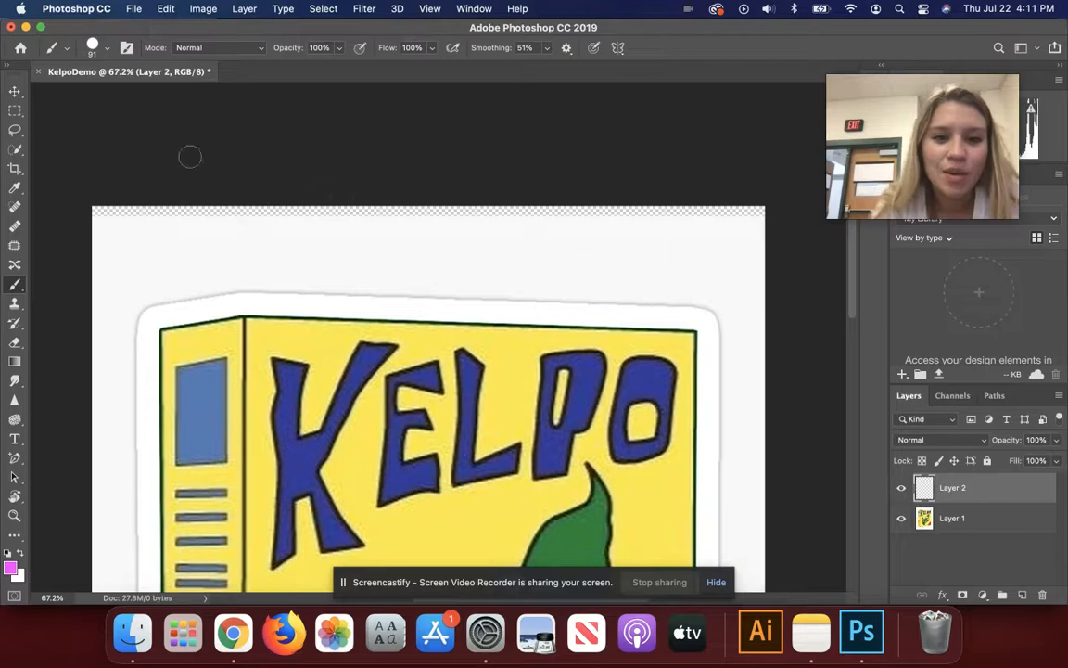
left_click(106, 49)
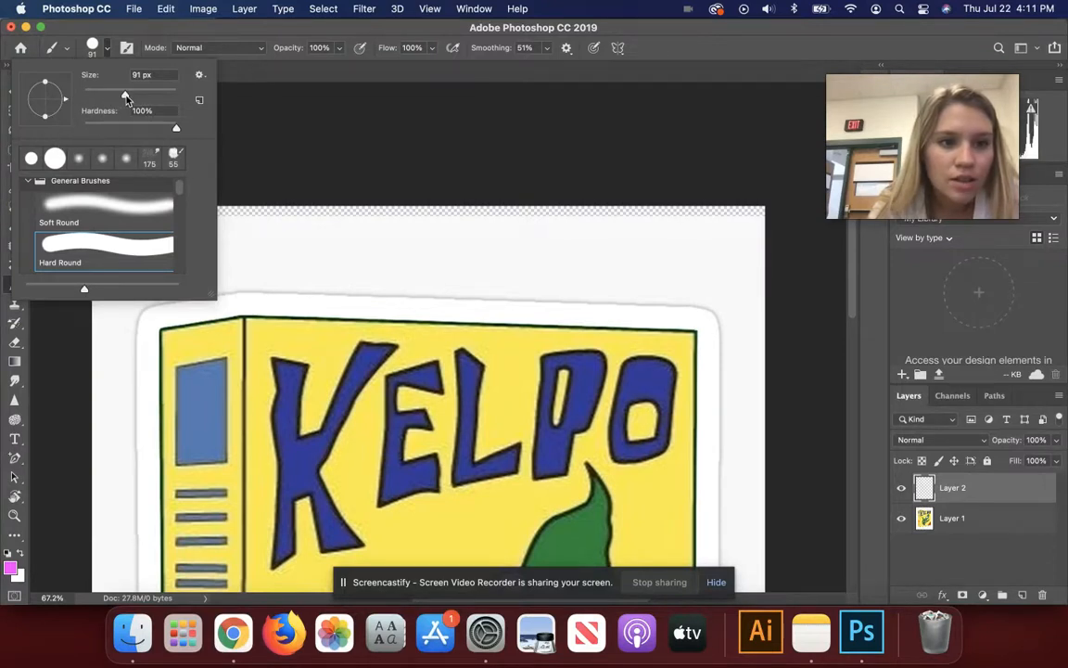
left_click_drag(124, 94, 90, 95)
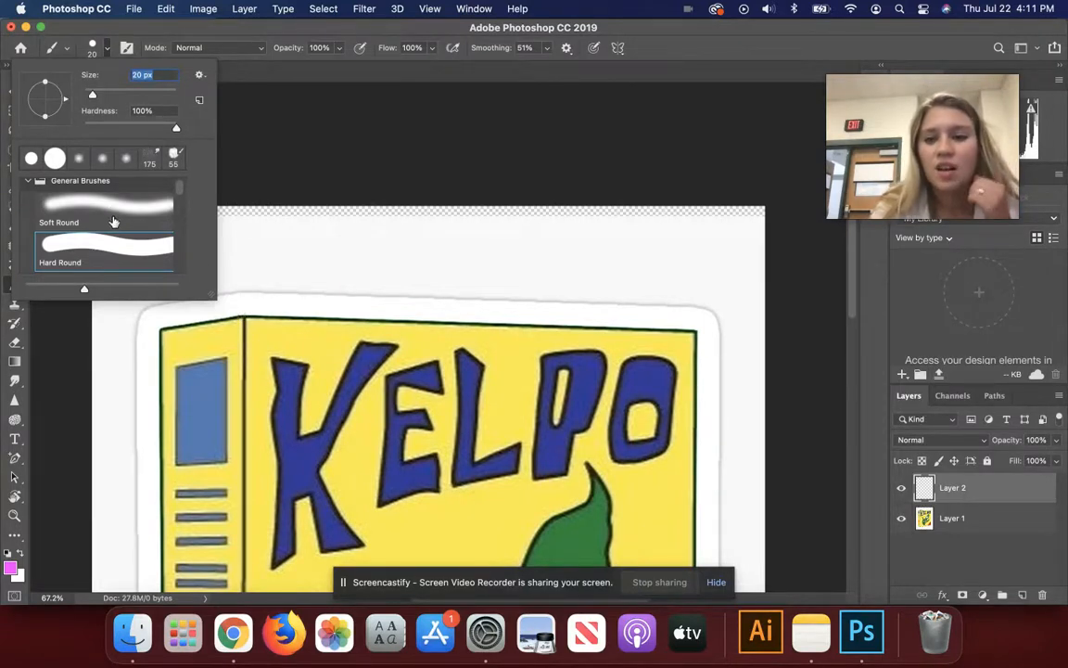
left_click(403, 175)
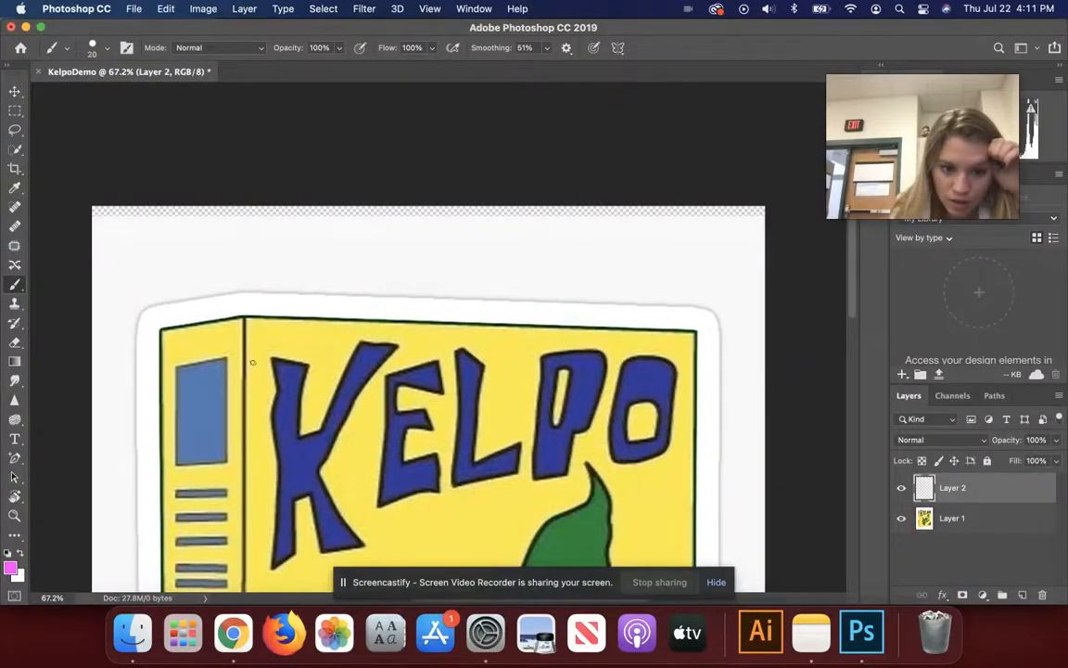
- Trace the outer edge of the kelp character's right leaf from tip to base in magenta on the new layer
scroll(597, 287, "down", 5)
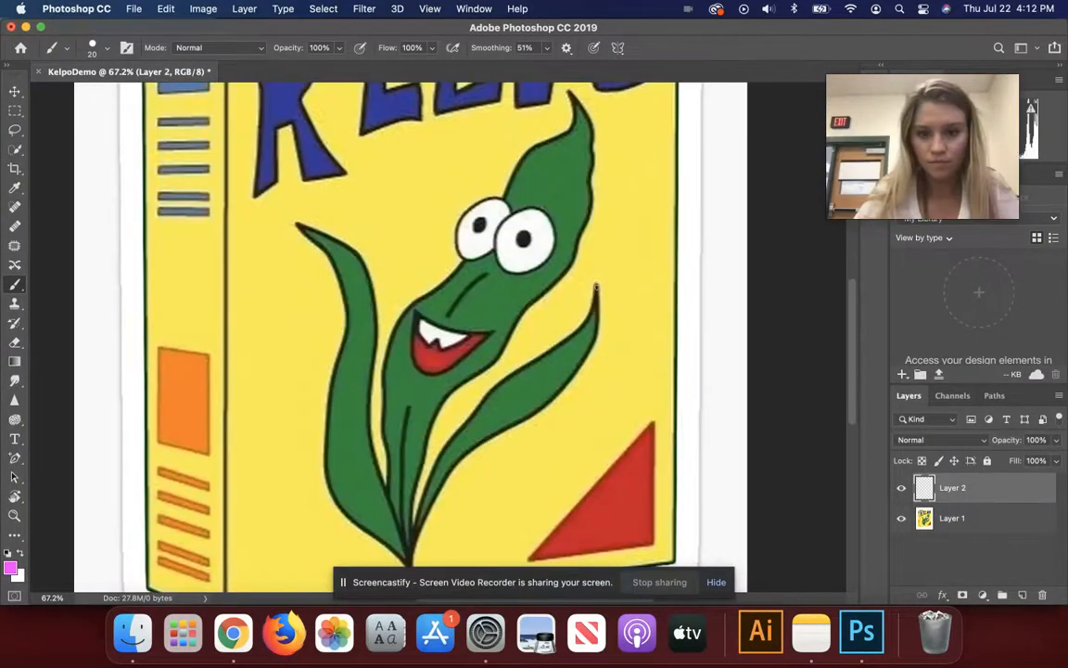
mouse_move(596, 286)
left_mouse_down()
mouse_move(570, 384)
mouse_move(458, 461)
mouse_move(410, 563)
left_mouse_up()
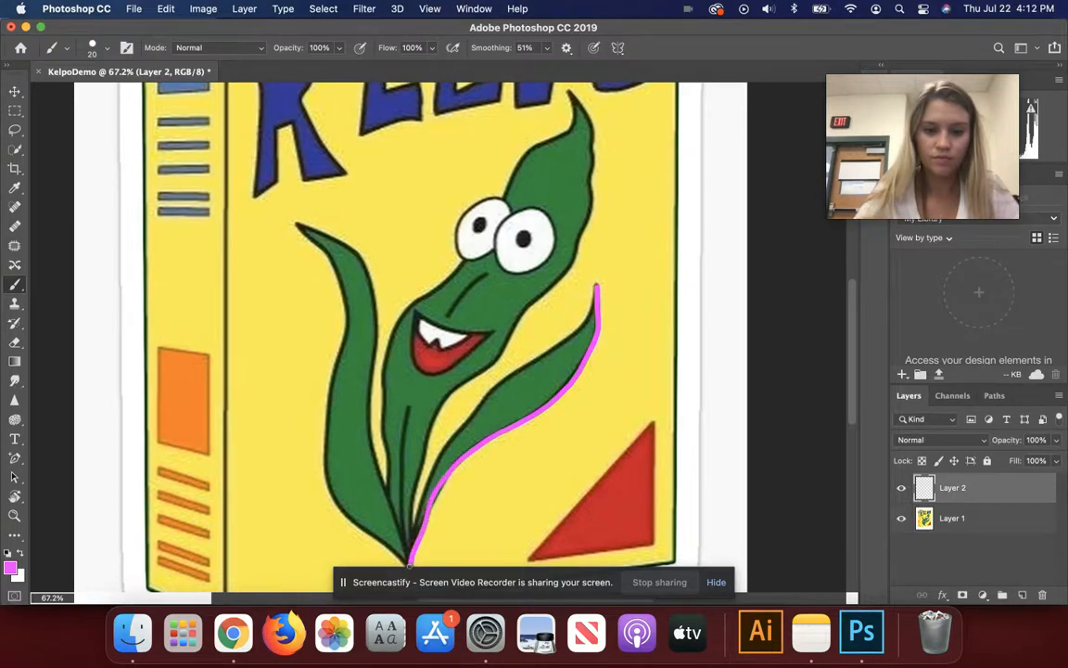
scroll(410, 567, "down", 2)
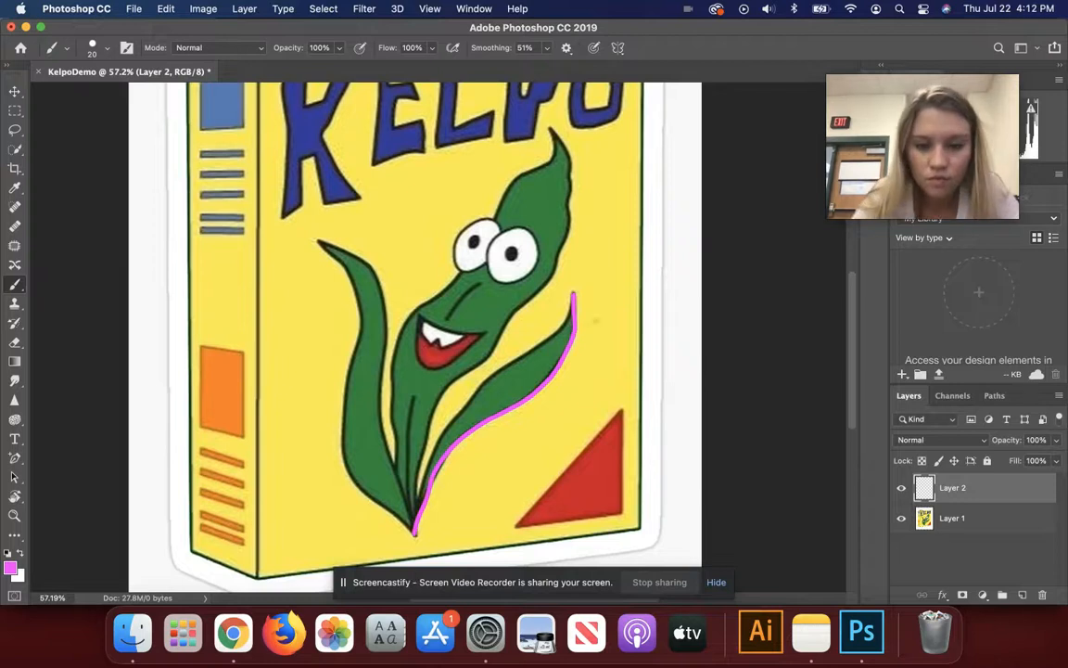
- Trace the rest of the kelp character in magenta on the drawing layer: both leaves, body, eyes with pupils, nose line, mouth and stem line
left_click(852, 145)
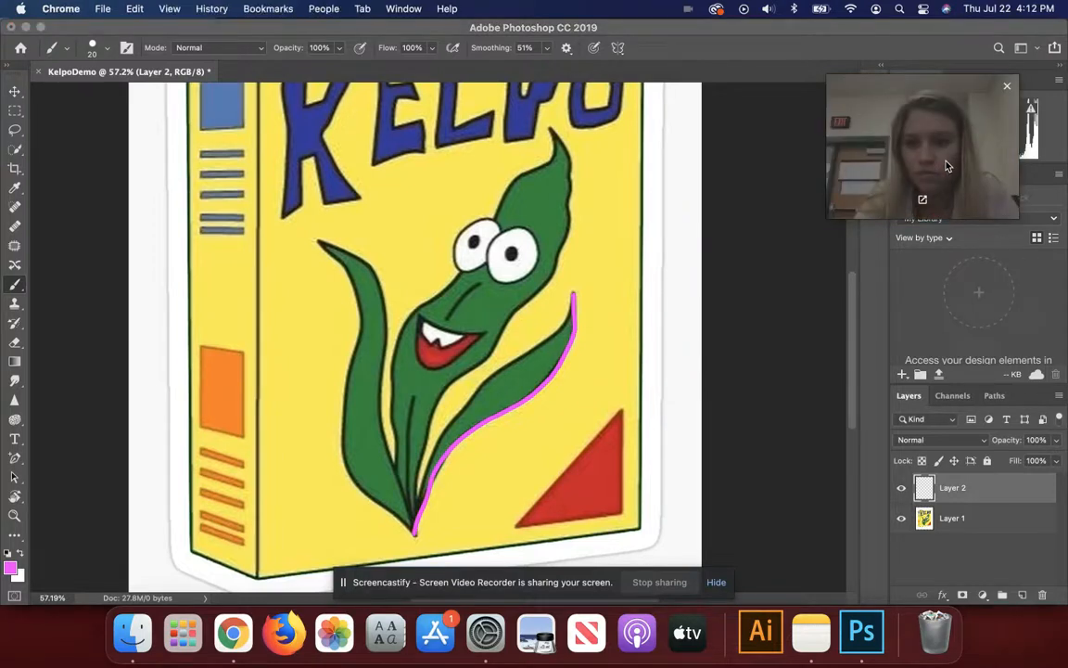
left_click(666, 289)
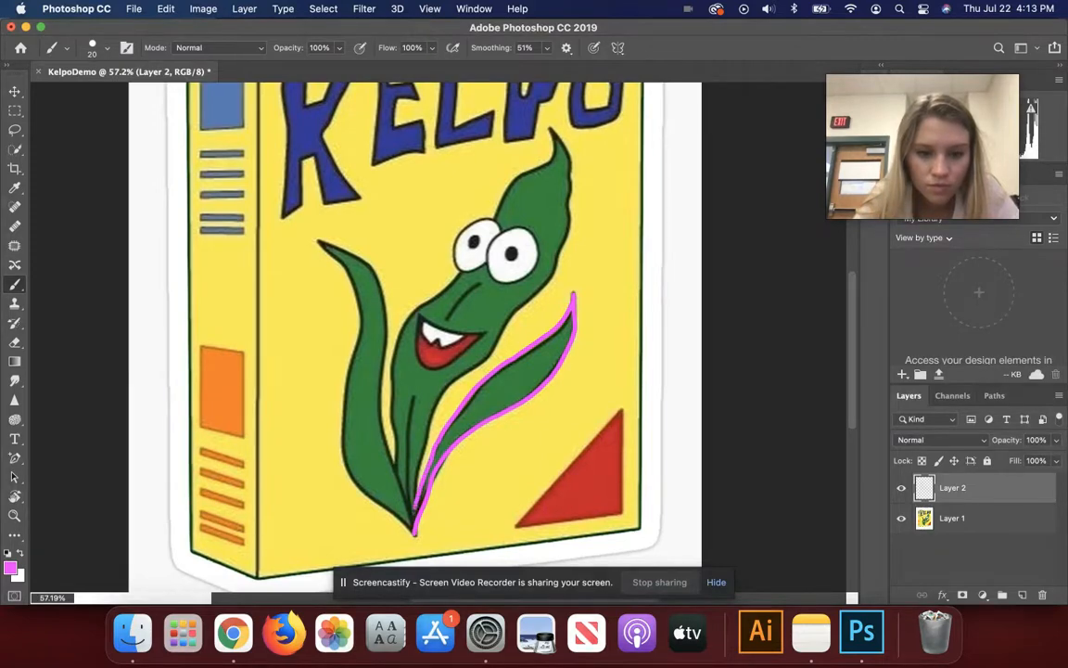
left_click_drag(415, 507, 429, 419)
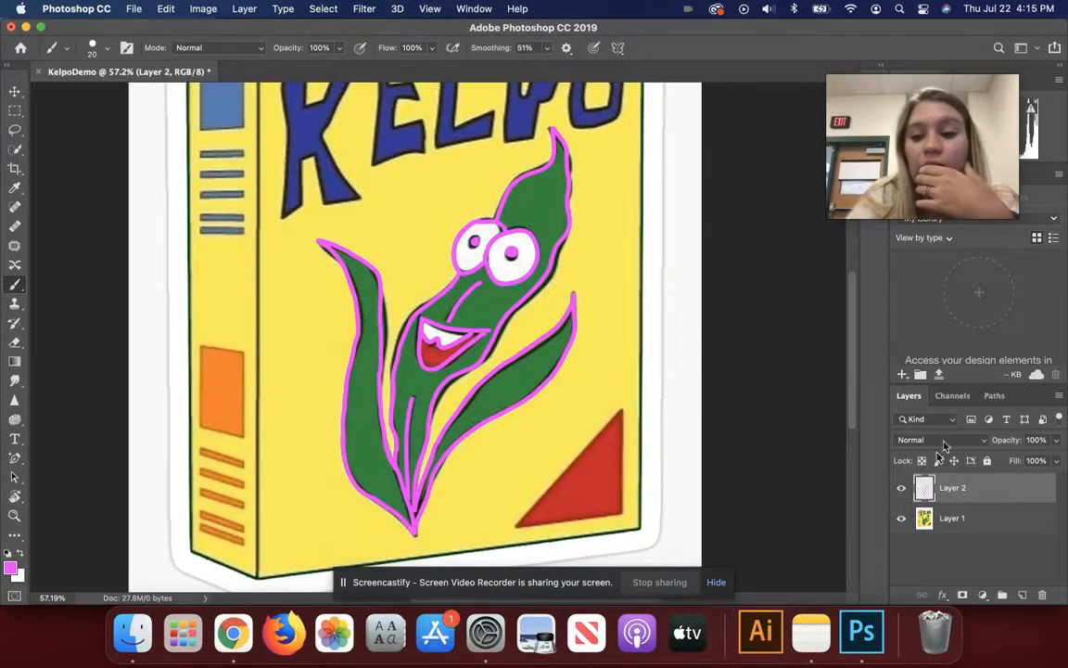
- Toggle the visibility of the tracing layer, Layer 2, to compare the magenta outlines with the original image beneath
left_click(902, 491)
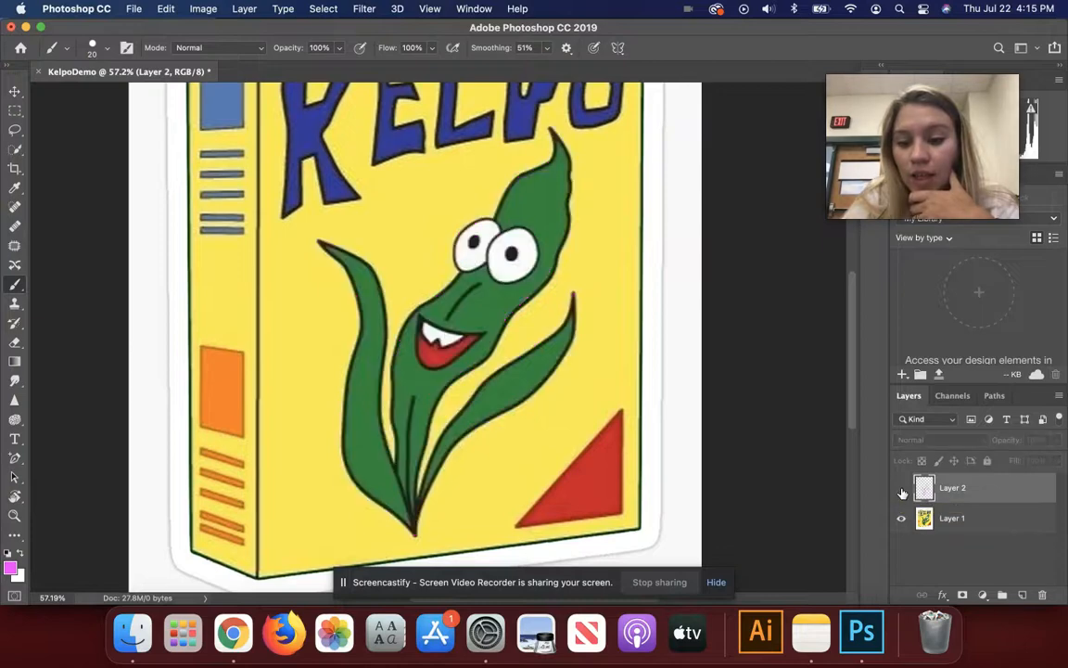
left_click(902, 491)
left_click(901, 492)
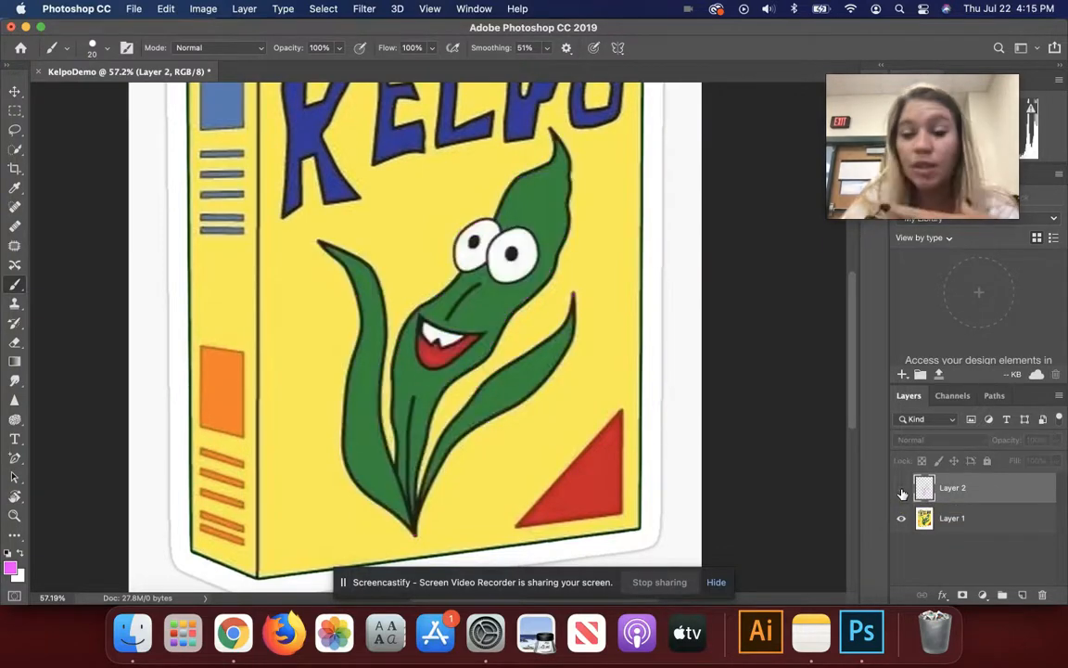
left_click(902, 491)
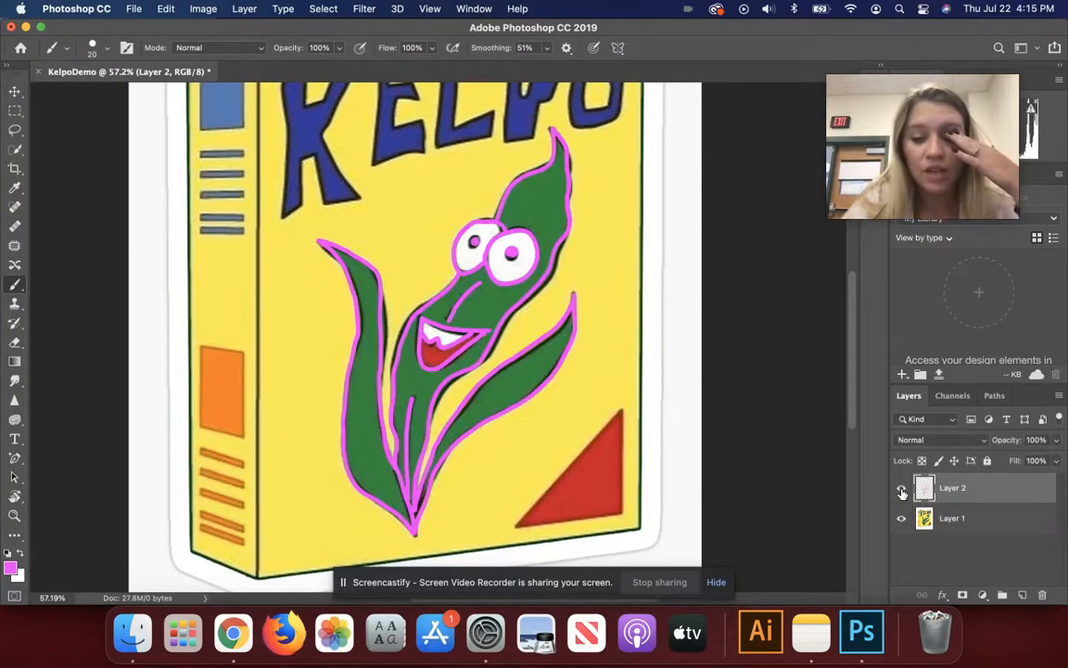
left_click(902, 492)
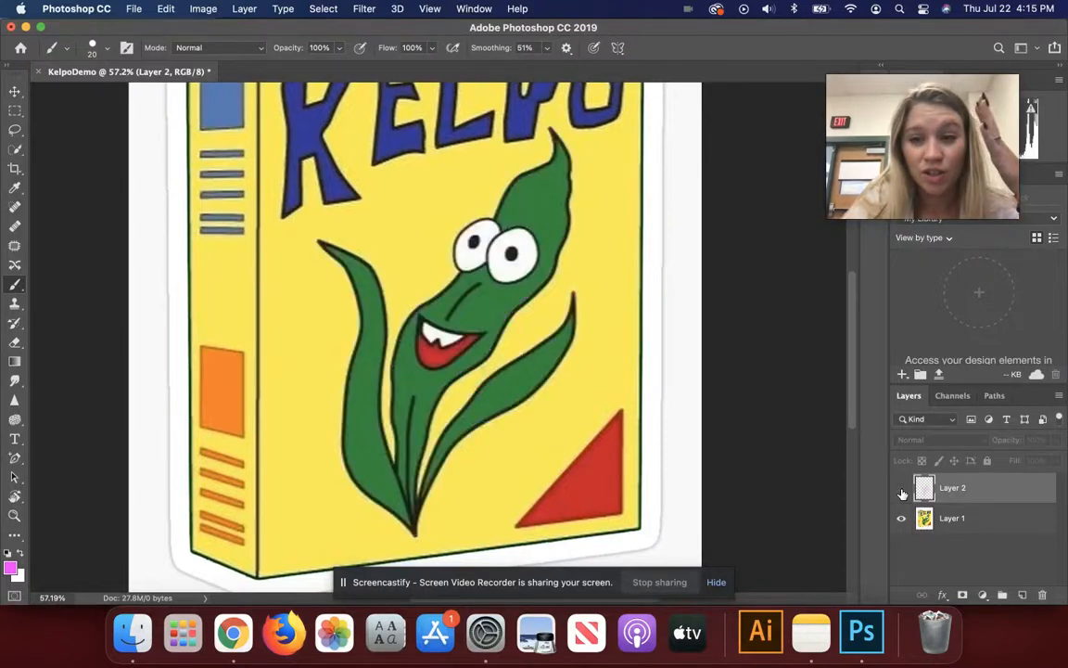
left_click(902, 492)
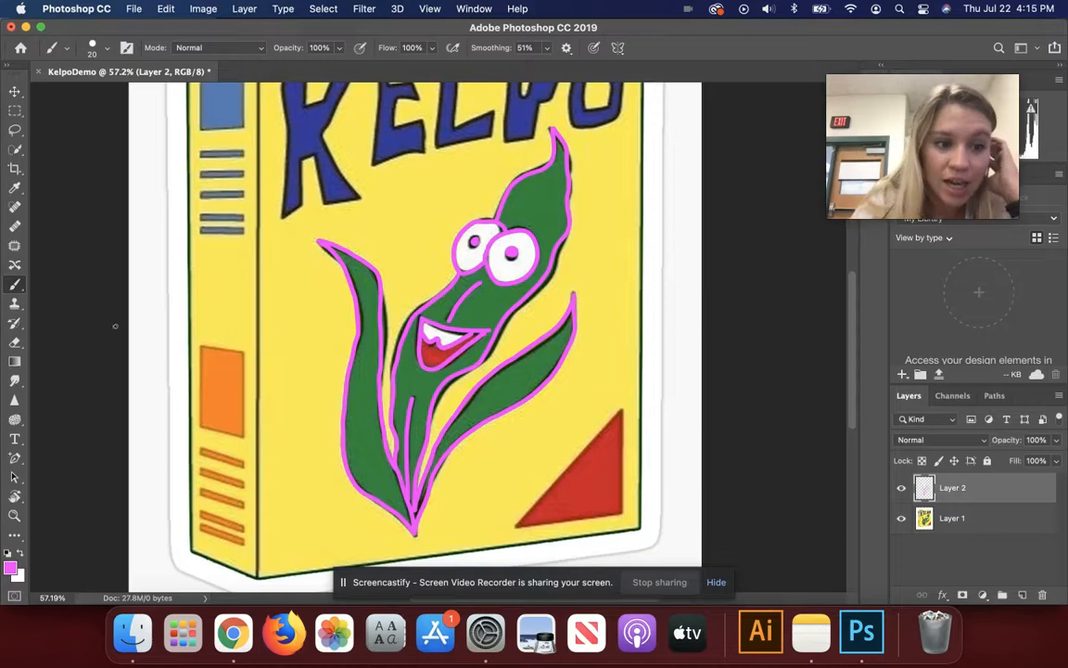
- Erase the upper inner edge of the character's left leaf outline on Layer 2 and retrace it in magenta with the Brush
left_click(15, 344)
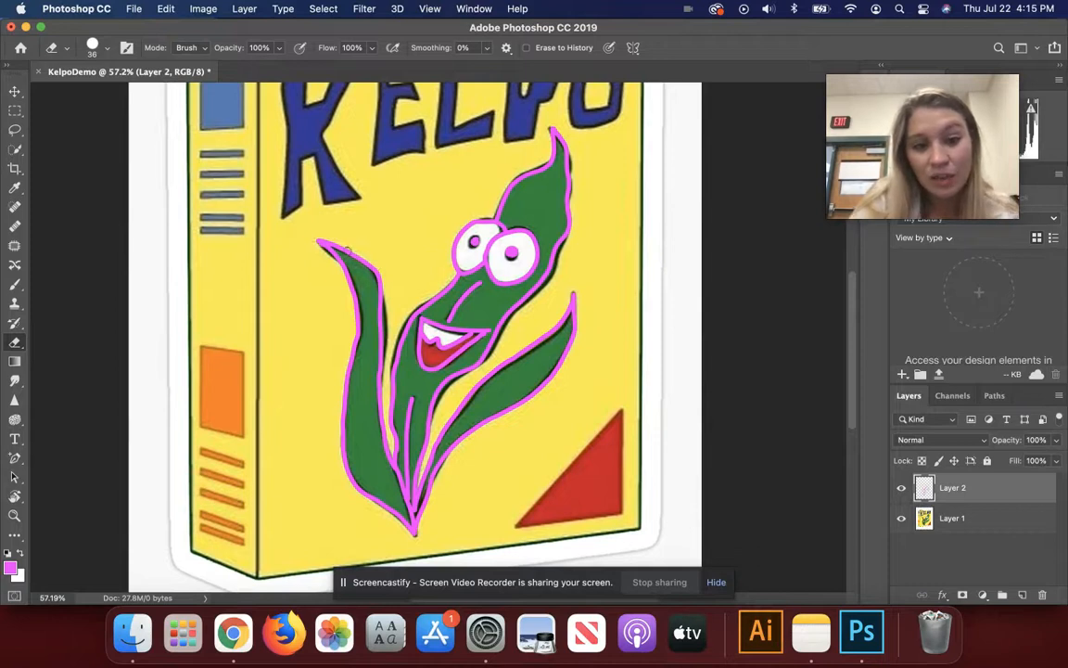
mouse_move(316, 226)
left_mouse_down()
mouse_move(381, 293)
mouse_move(381, 356)
left_mouse_up()
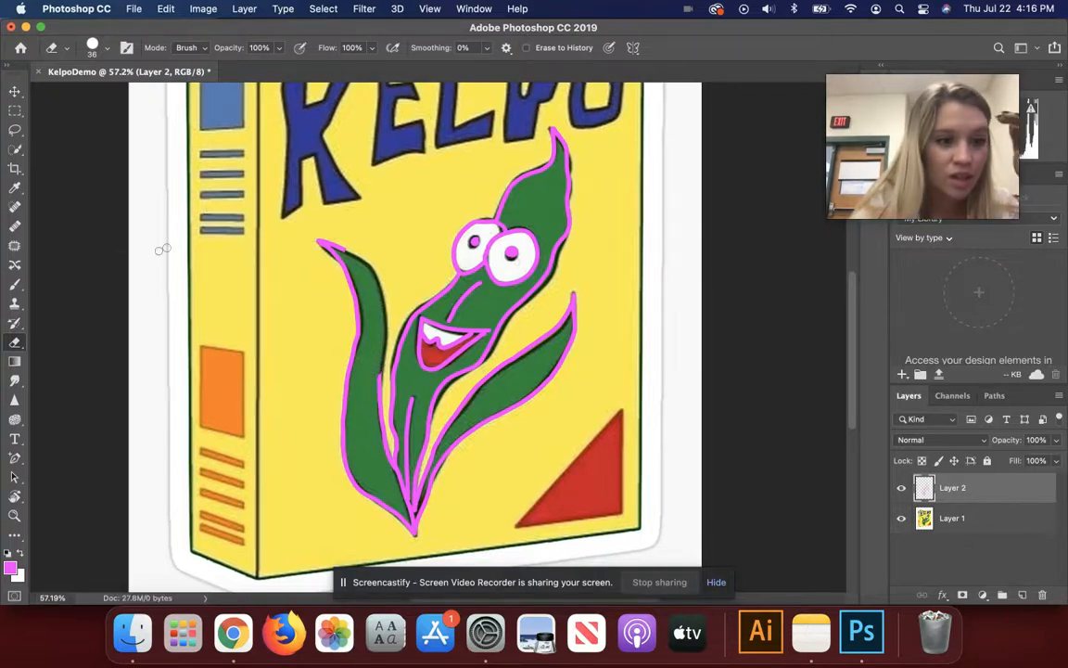
key("b")
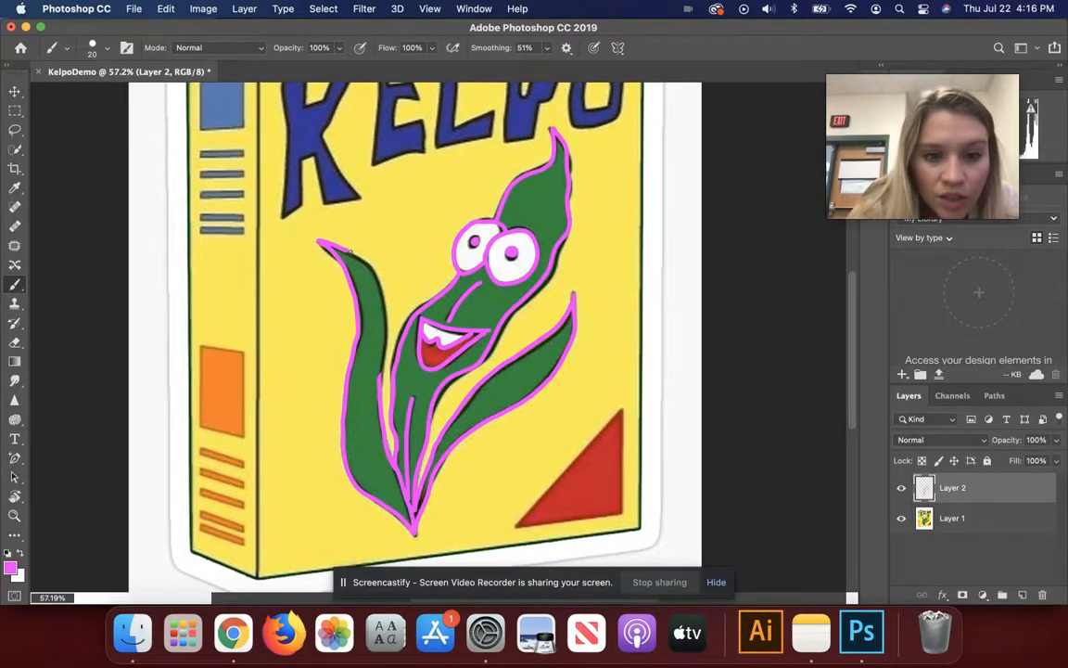
left_click_drag(316, 228, 342, 254)
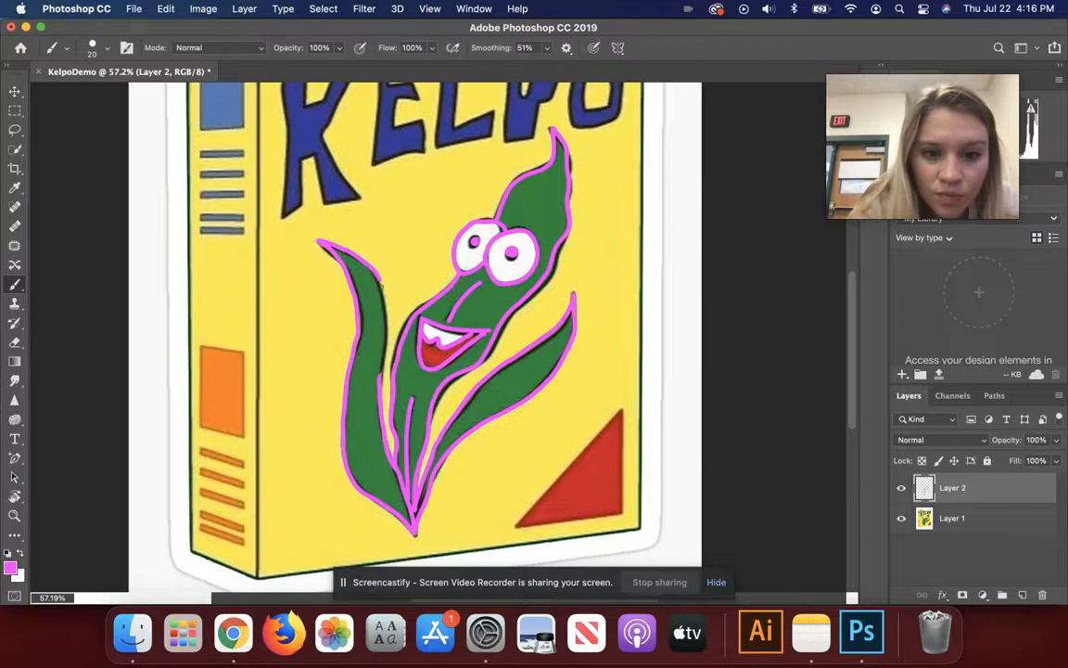
mouse_move(381, 286)
left_mouse_down()
mouse_move(383, 296)
mouse_move(347, 286)
mouse_move(341, 341)
left_mouse_up()
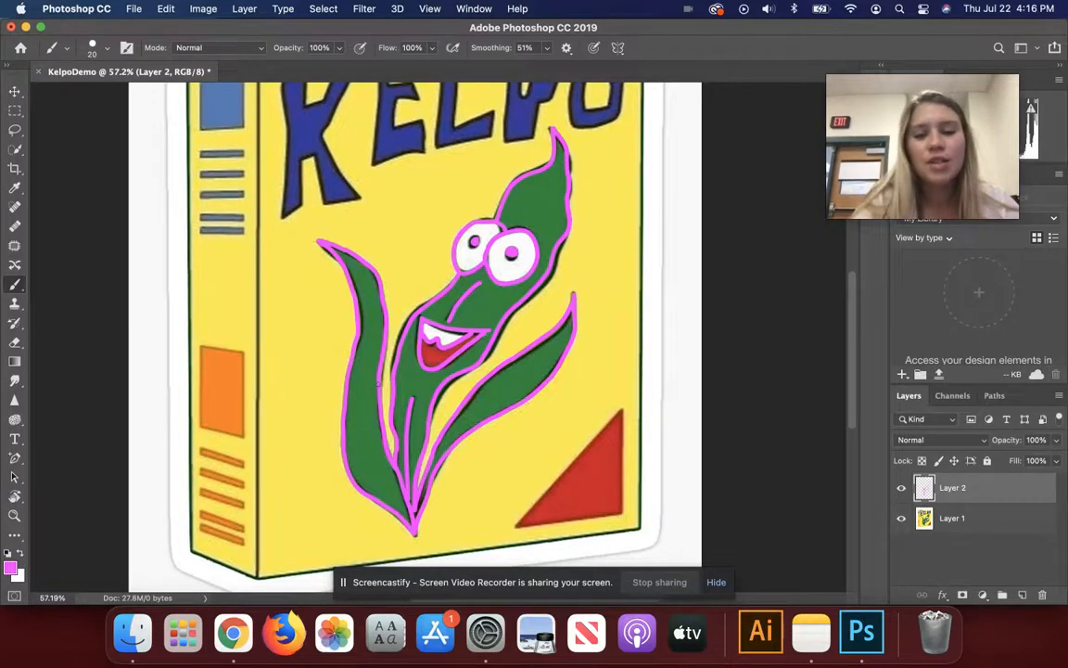
scroll(379, 380, "down", 2)
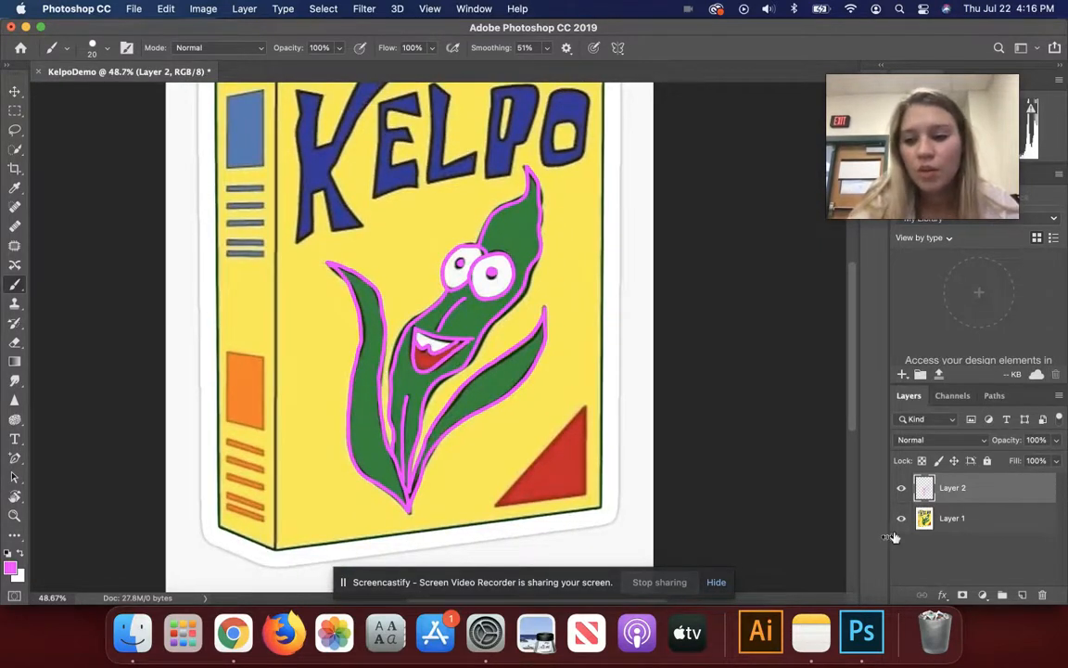